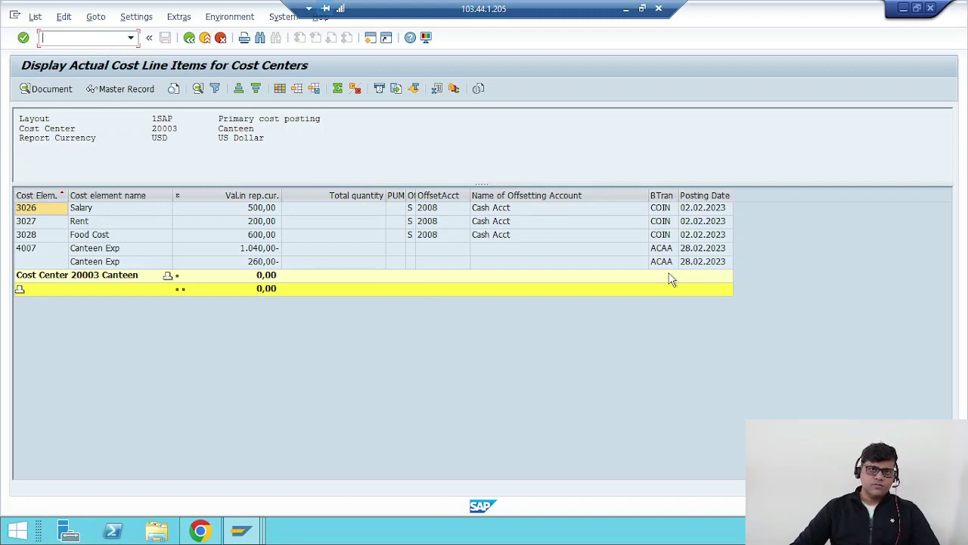
Step: Prepare a new session with transaction code KSU3, and return to the canteen cost center line items
click(372, 41)
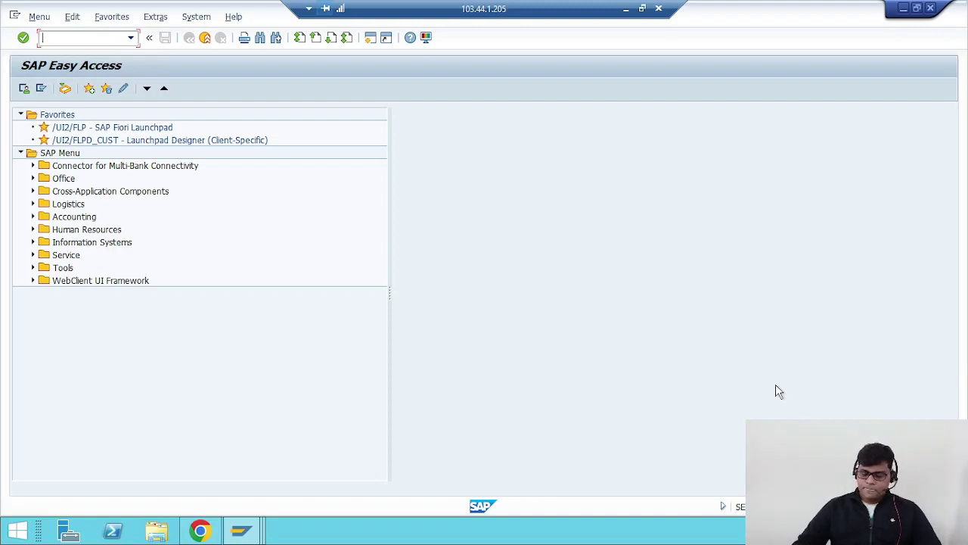
text(ksu3)
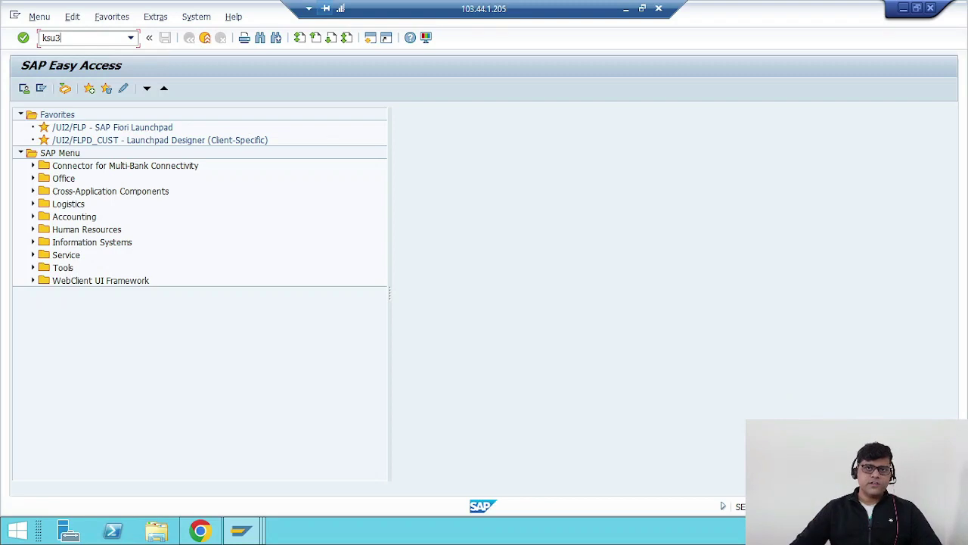
key(alt+Tab)
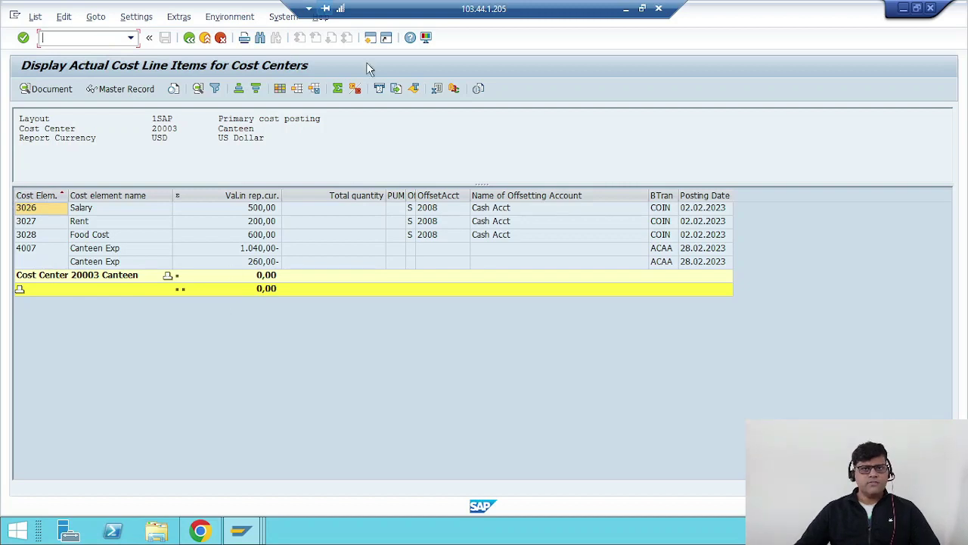
Step: Run KA23 in another session, display all cost elements and locate 4007 Canteen Exp in the list
click(370, 37)
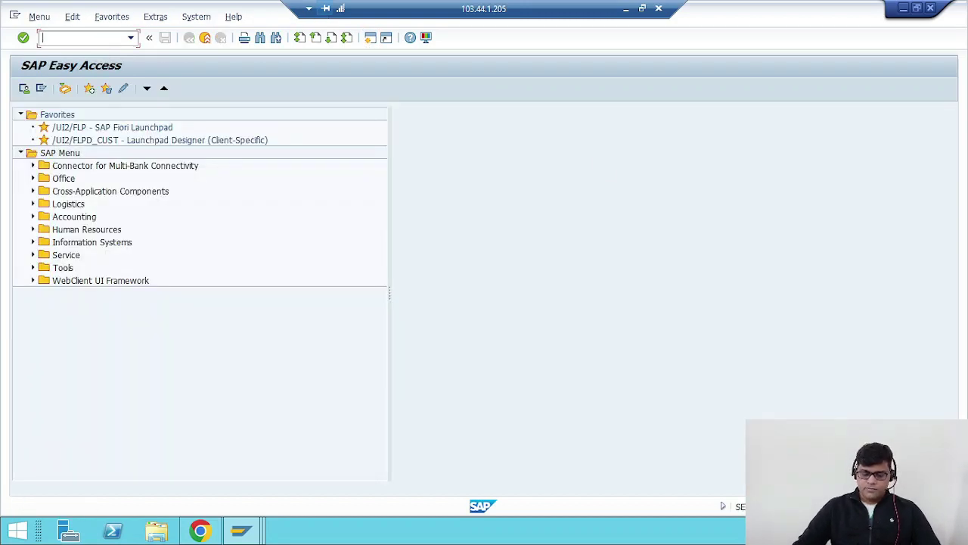
text(ka23)
key(Return)
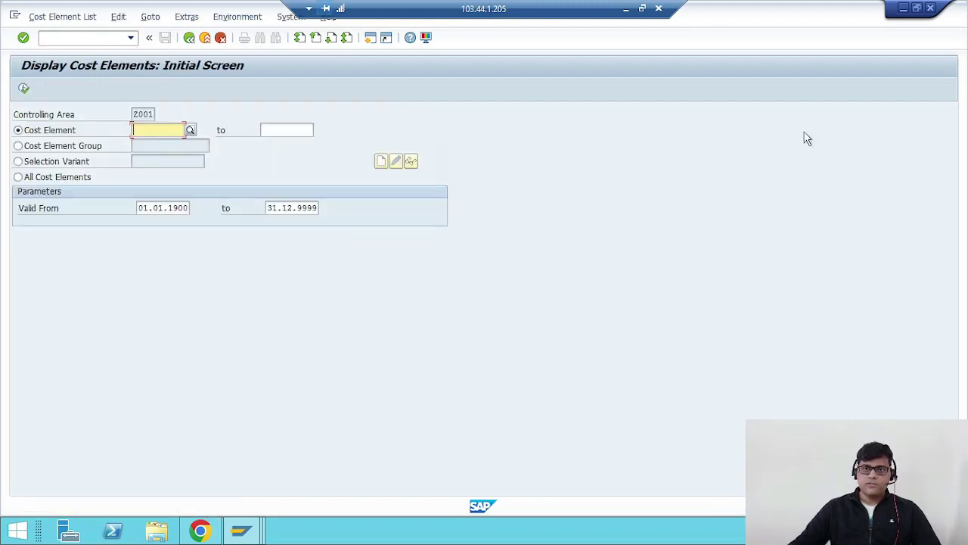
click(33, 177)
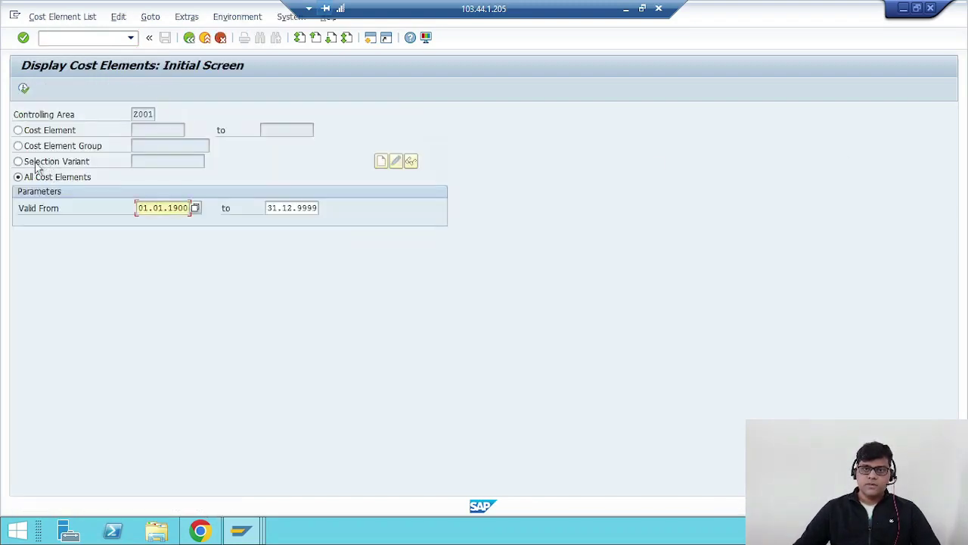
key(F8)
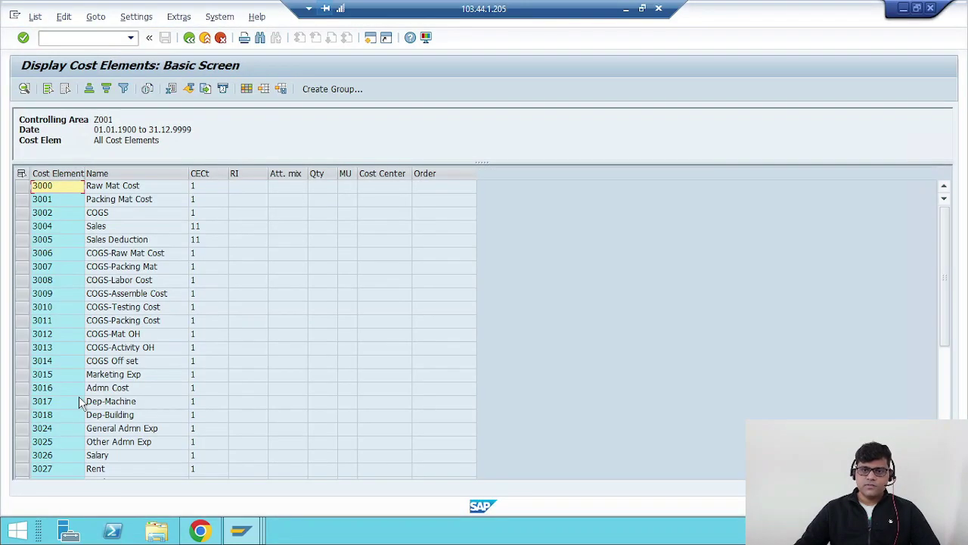
scroll(62, 445, down, 6)
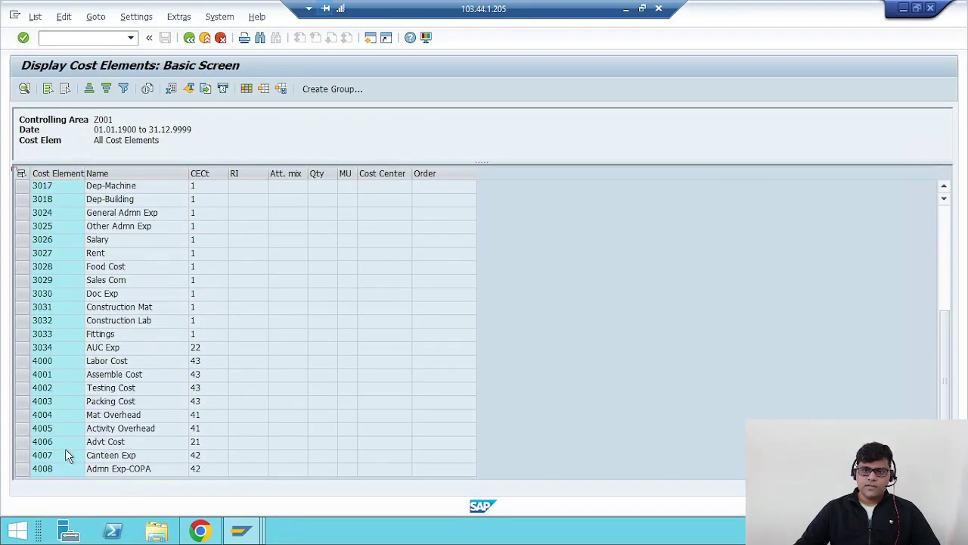
click(125, 457)
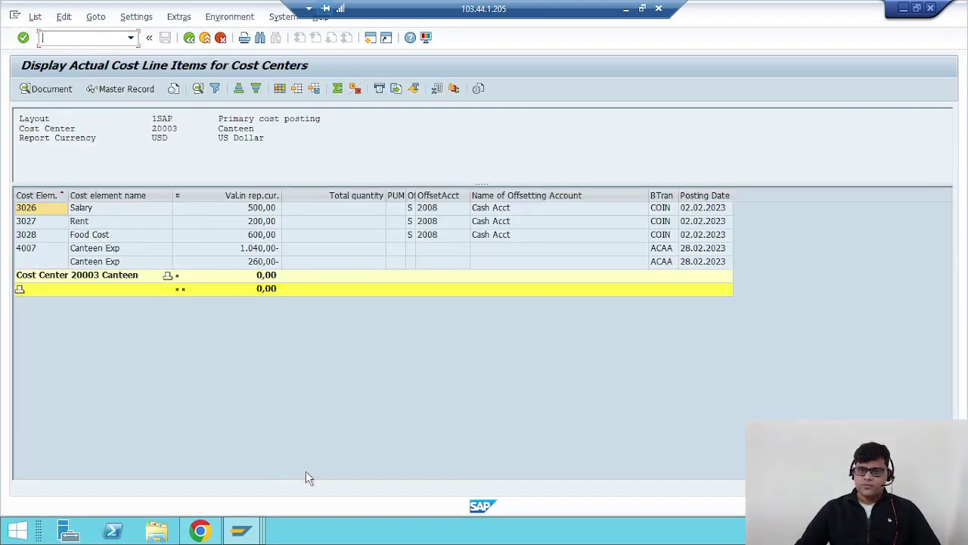
Step: Run KSU3 in the unused session to display actual assessment cycles, and open the value help for the cycle
mouse_move(241, 529)
click(690, 463)
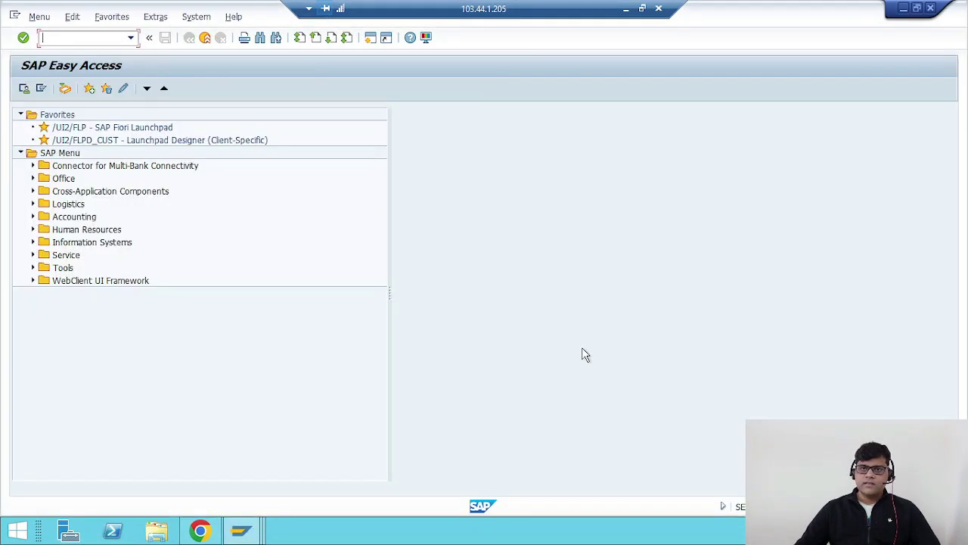
text(ksu3)
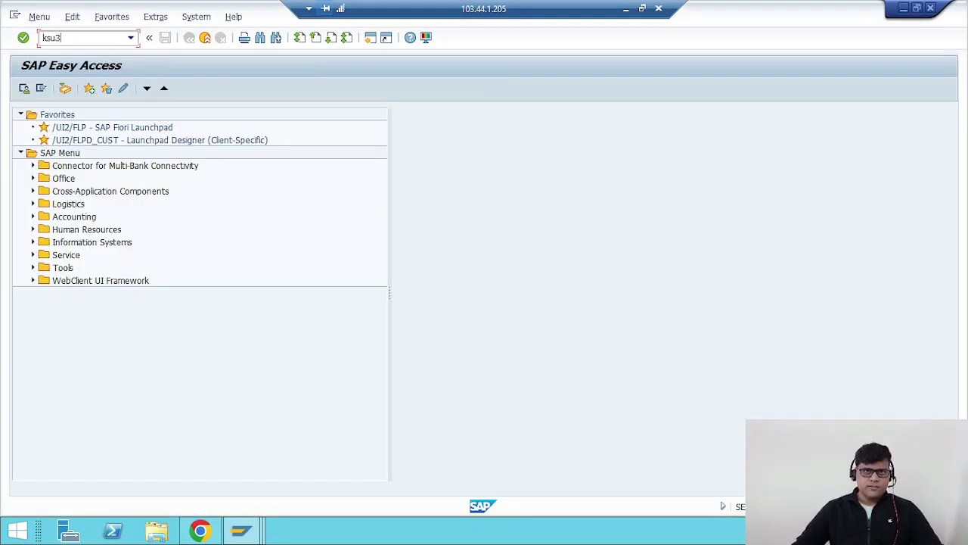
key(Return)
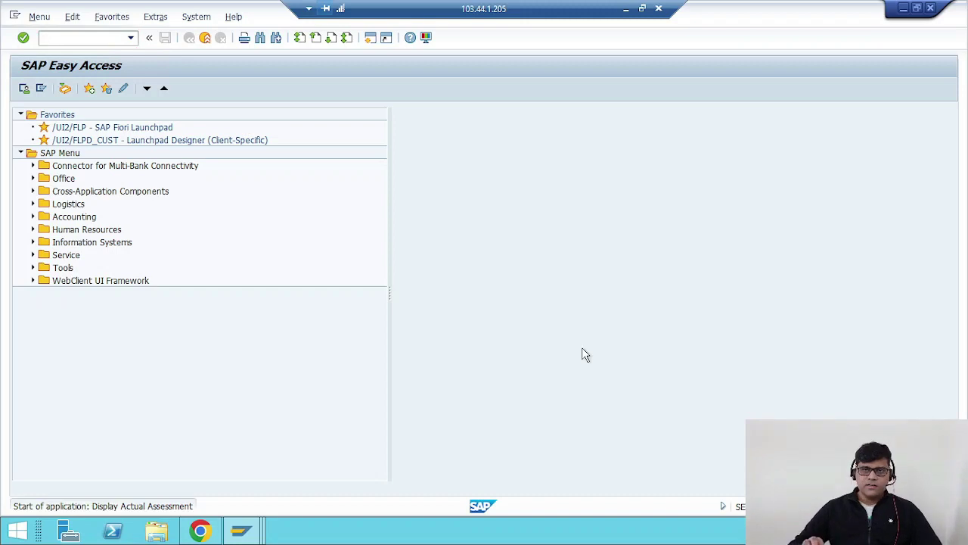
key(Tab)
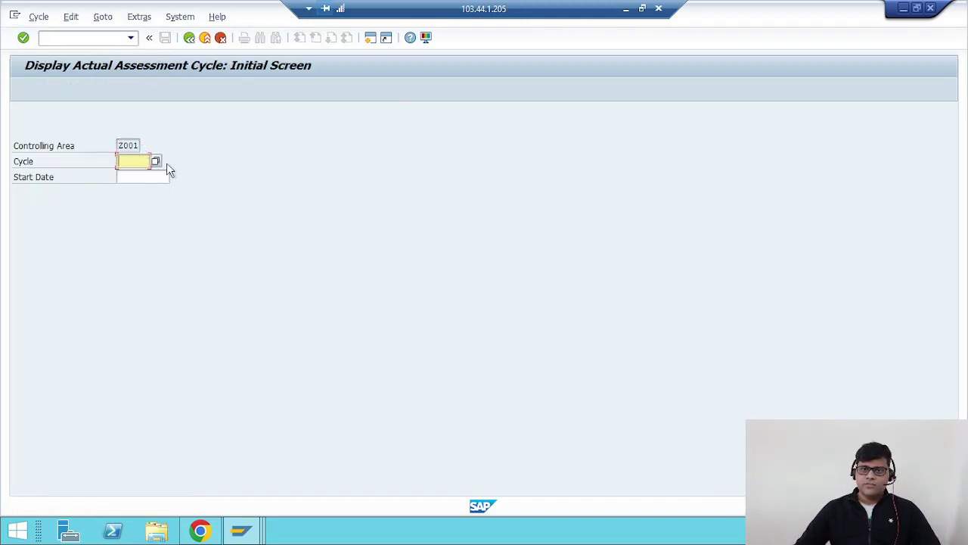
click(155, 162)
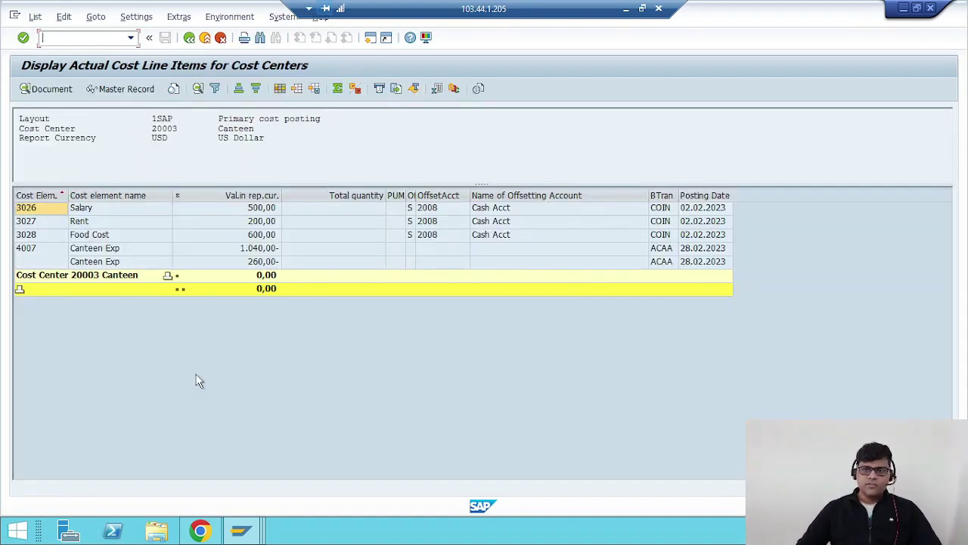
Step: Run KSB1 in a new session and clear the prefilled cost center from the line item selection
click(370, 38)
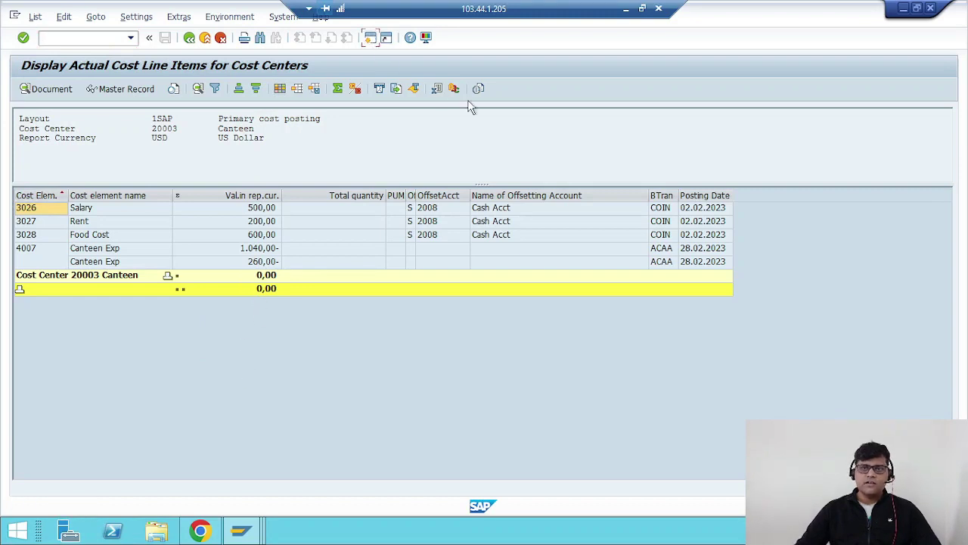
text(ksb1)
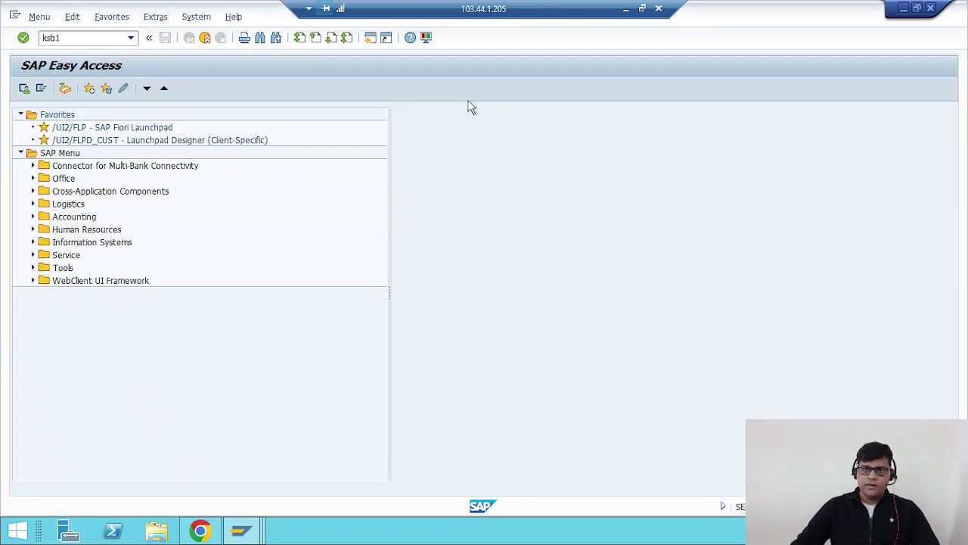
key(Return)
click(225, 130)
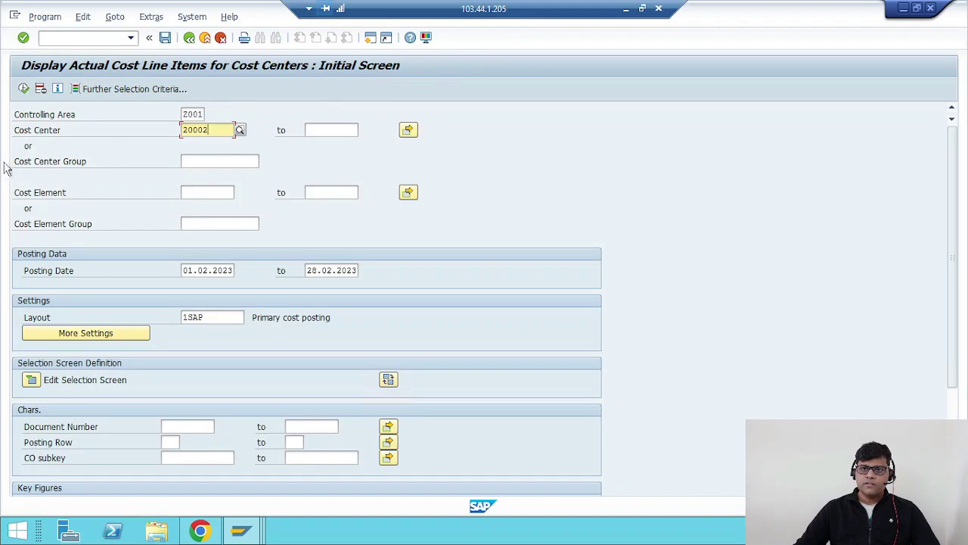
key(BackSpace)
key(BackSpace)
key(BackSpace)
key(BackSpace)
key(BackSpace)
key(Tab)
key(Tab)
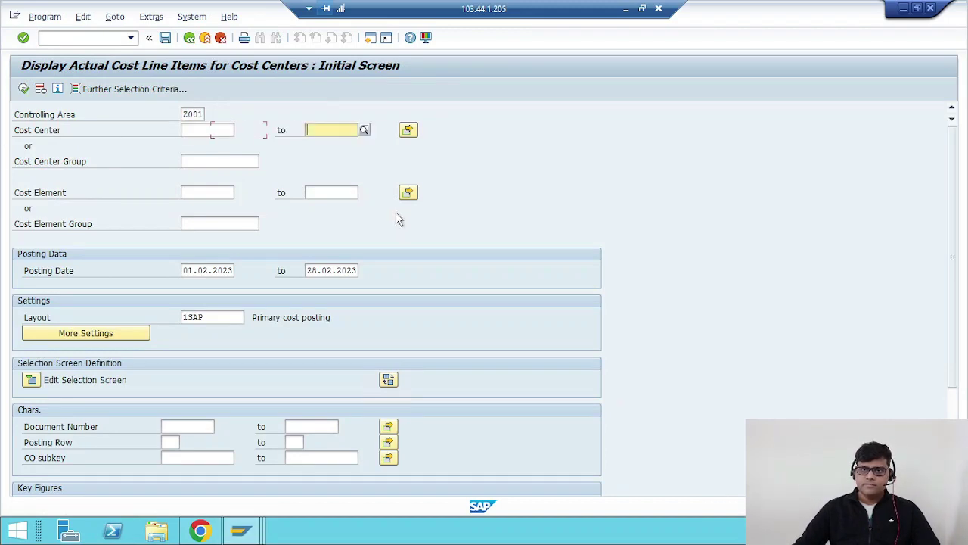
Step: Choose cost center group 1000 Production and run the actual cost line item report
click(264, 162)
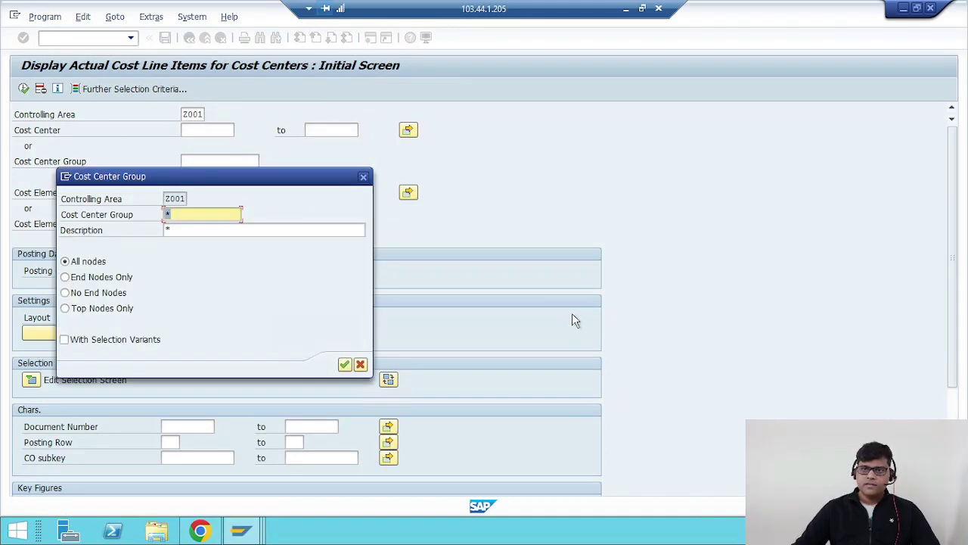
key(Return)
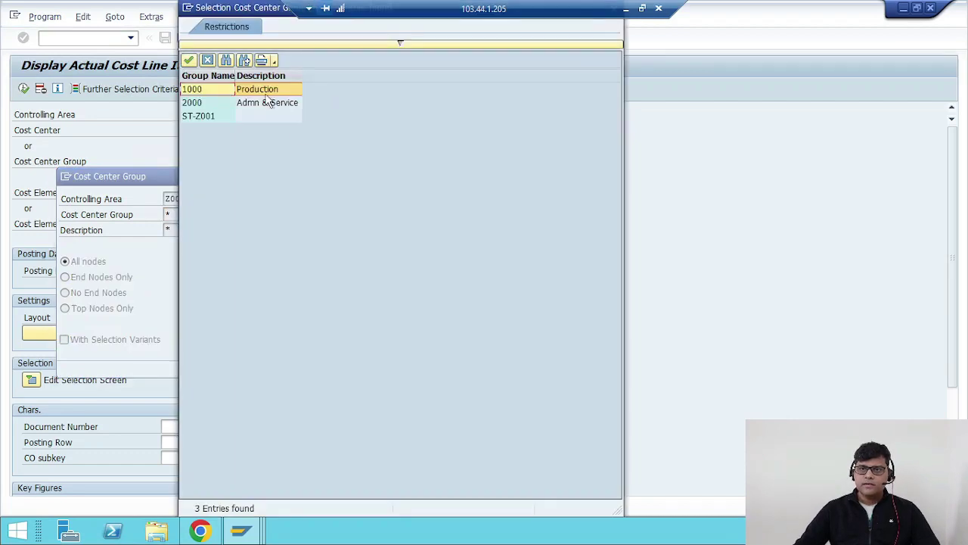
double_click(264, 93)
click(23, 89)
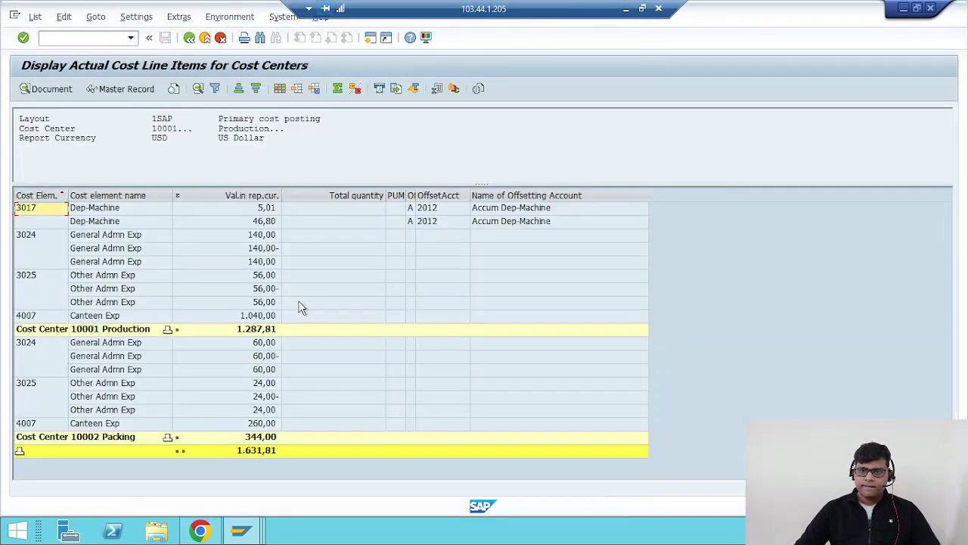
Step: Open the general ledger view of the document behind the 4007 Canteen Exp line of cost center 10001 Production
click(103, 316)
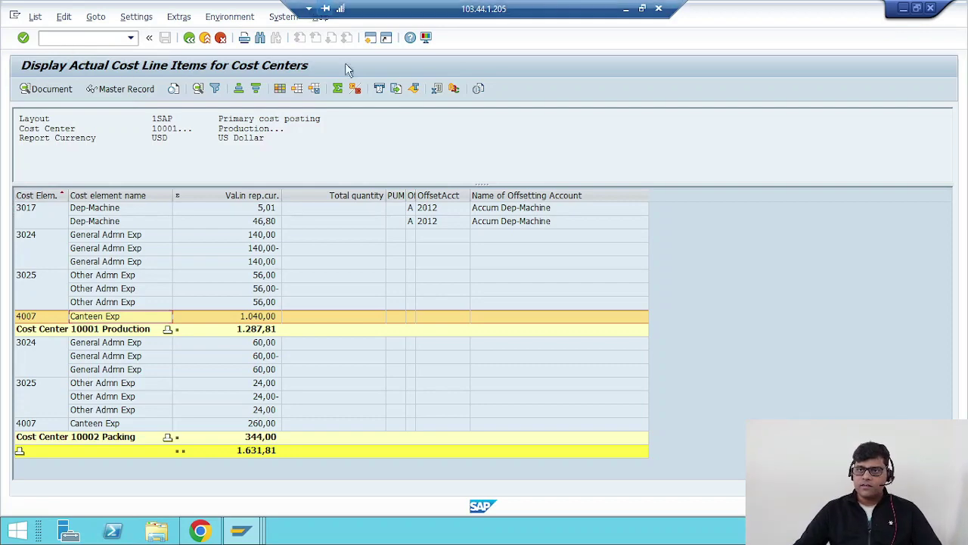
double_click(210, 324)
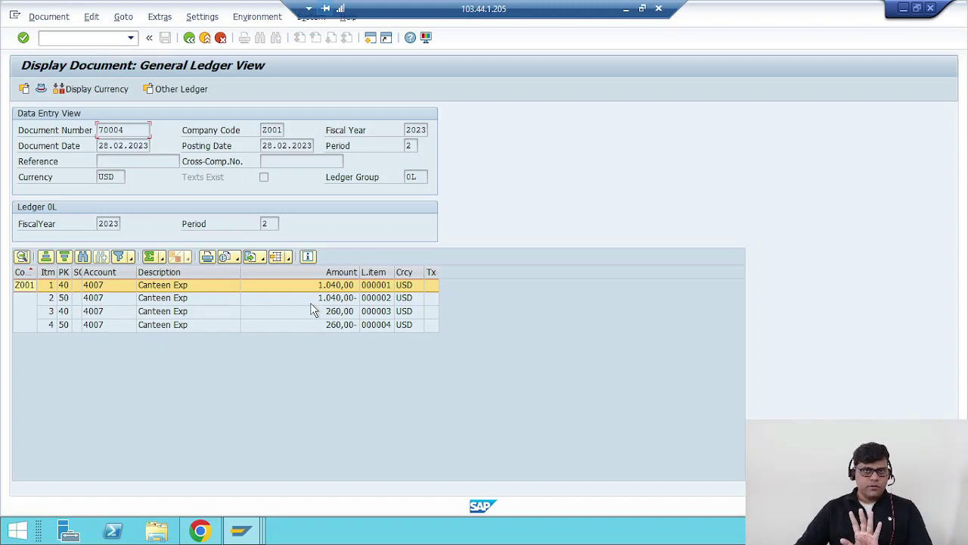
Step: Switch to the account-based actual line items session for Z001 and select the line with cost element 4006
mouse_move(253, 533)
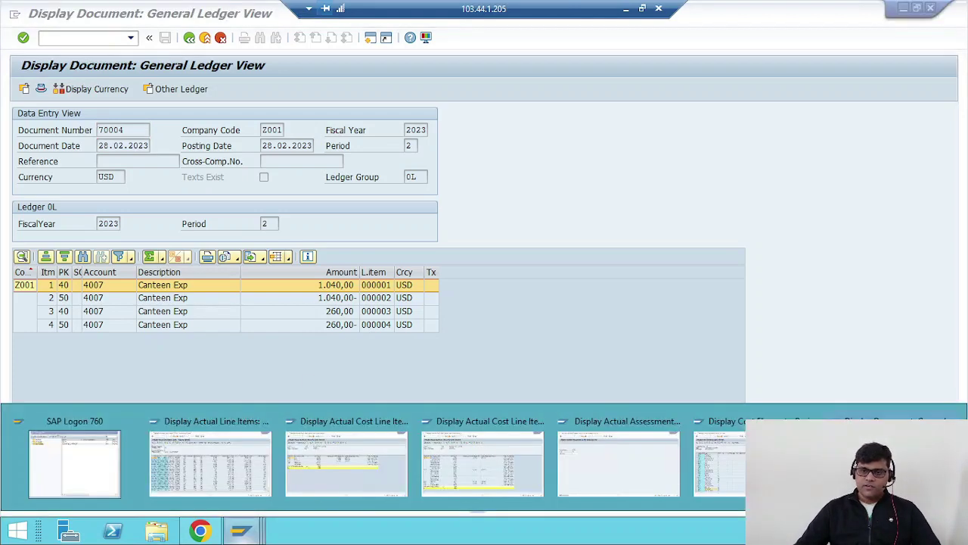
click(227, 455)
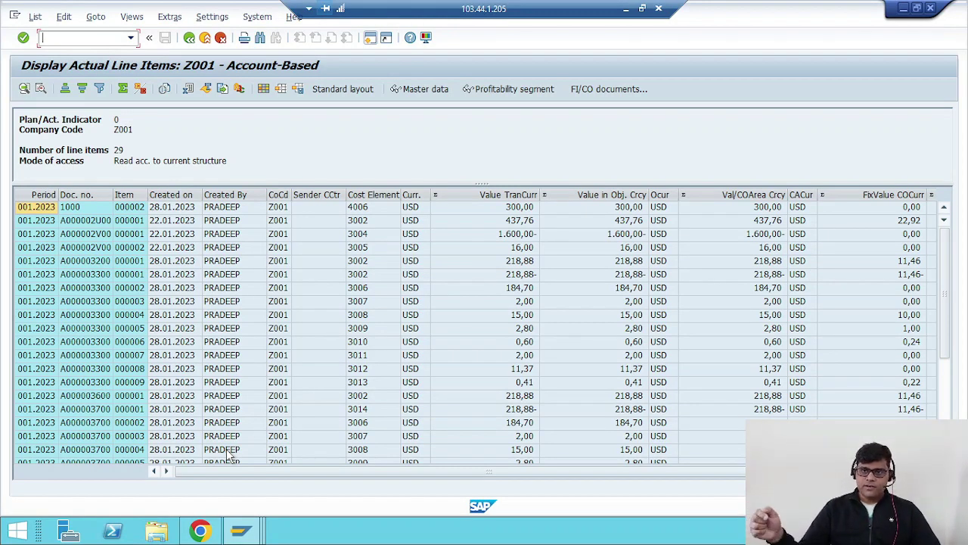
click(75, 211)
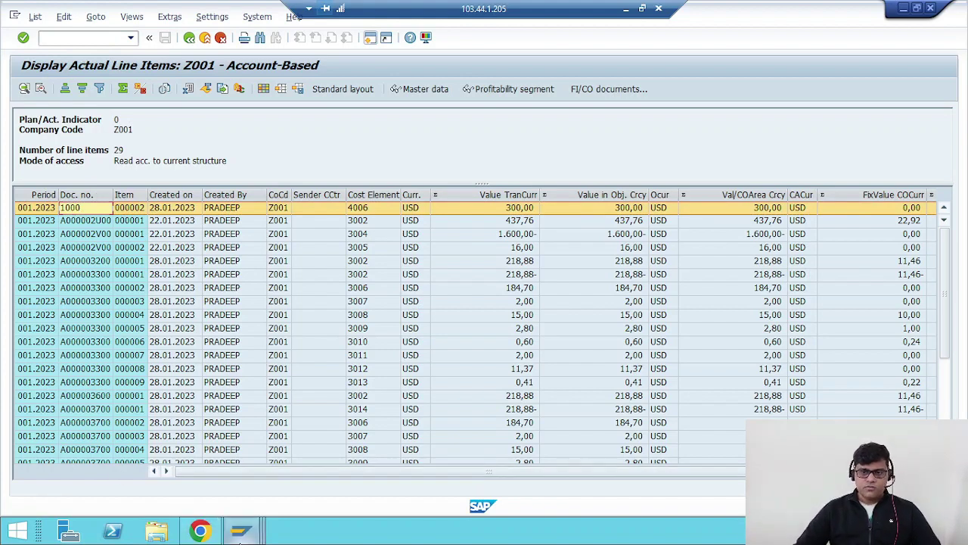
Step: Switch to the line item report for cost center 20002 Admn CC and select the 4008 Admn Exp-COPA line
mouse_move(241, 532)
mouse_move(634, 414)
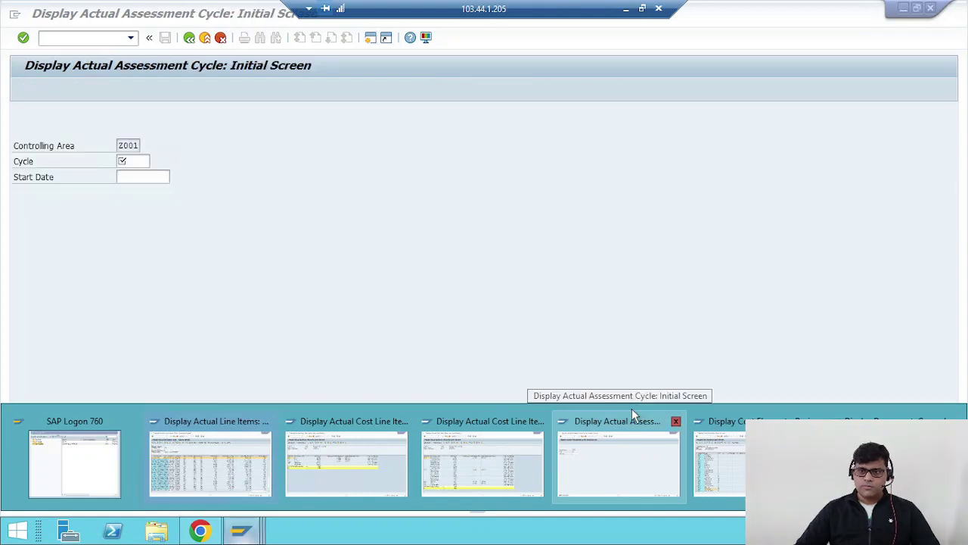
click(518, 480)
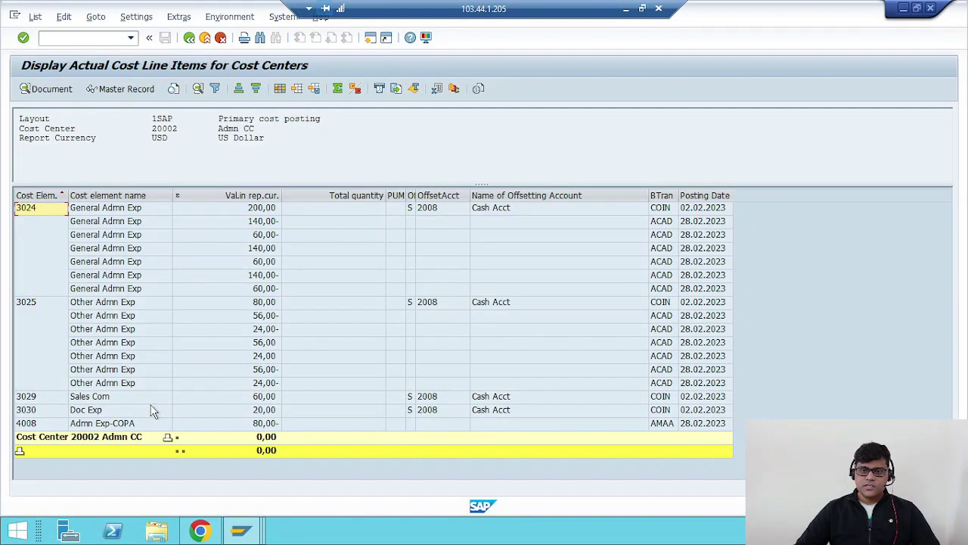
click(117, 424)
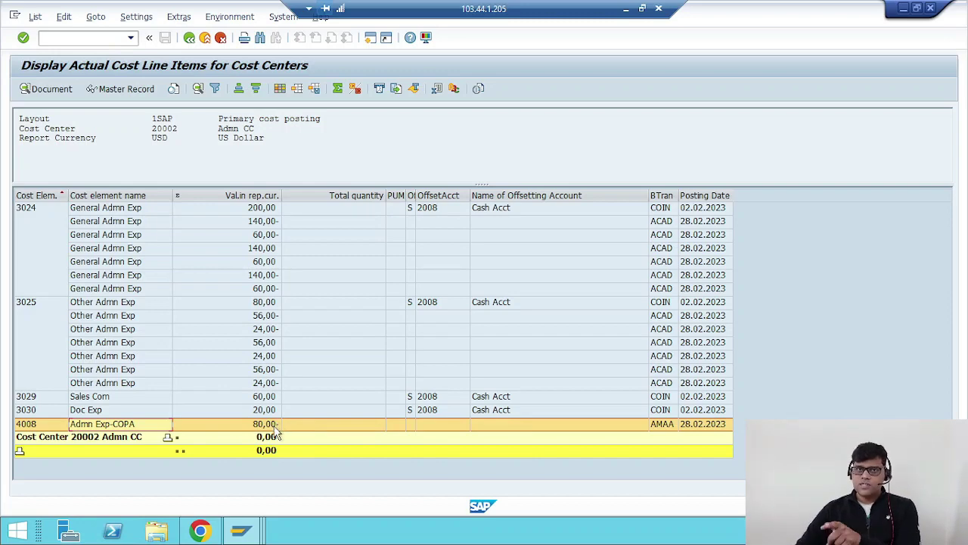
Step: Compare the 4008 Admn Exp-COPA line of cost center 20002 with the account-based line items for Z001
key(alt+Tab)
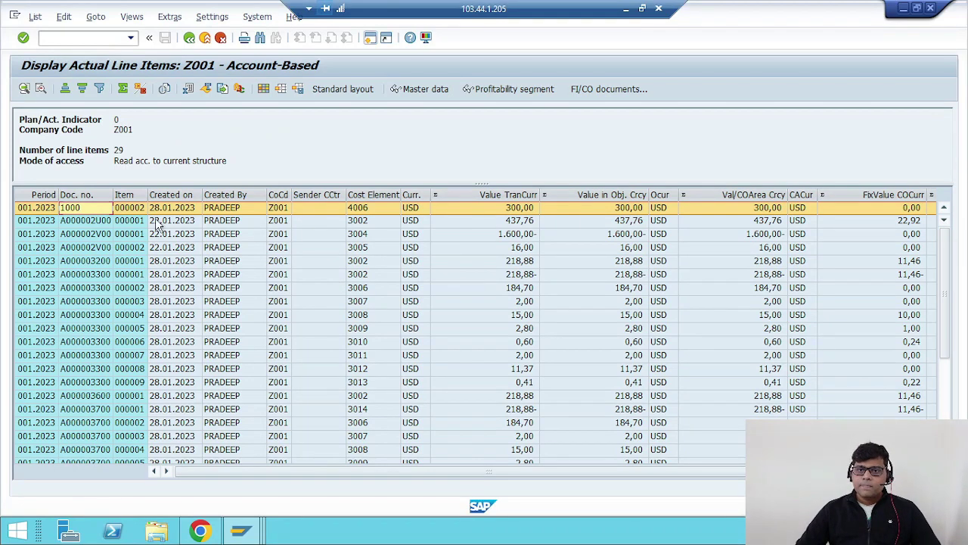
key(alt+Tab)
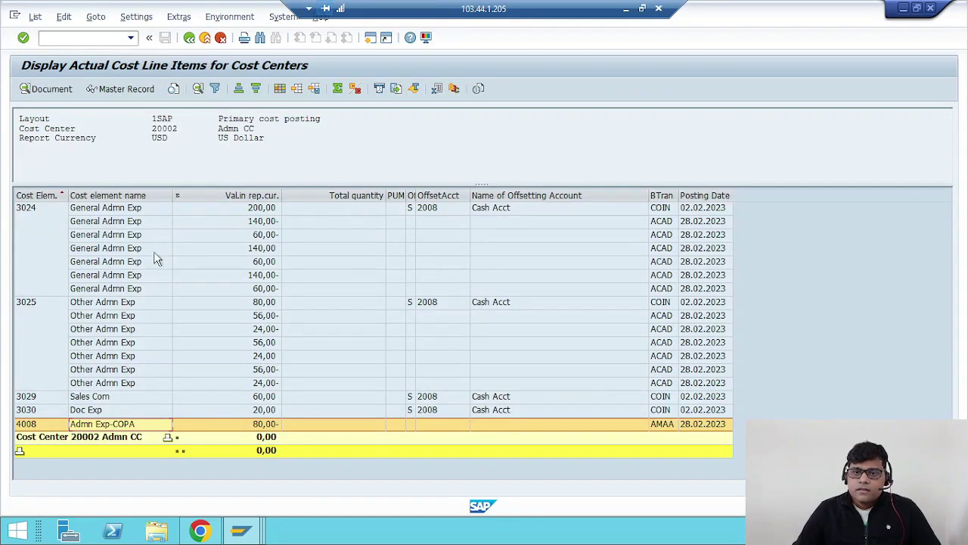
key(alt+Tab)
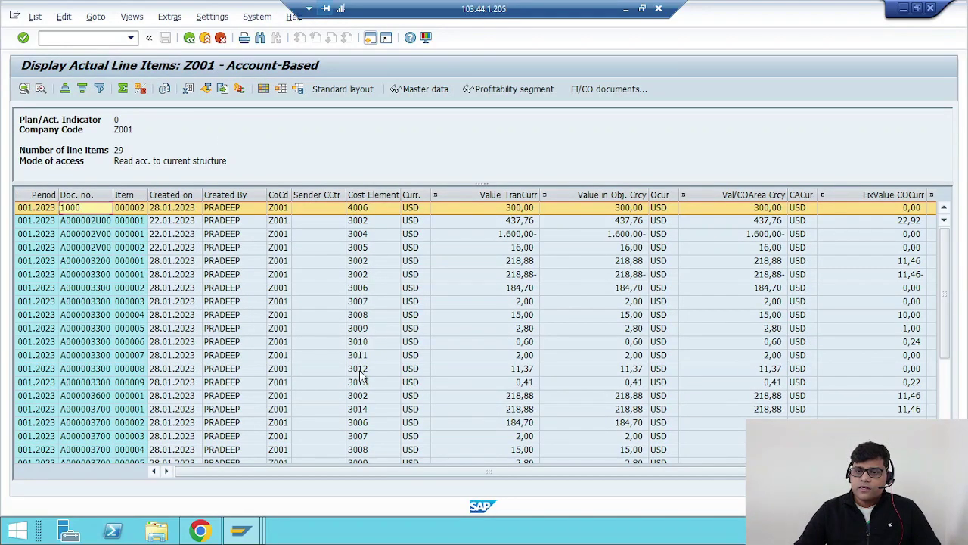
key(alt+Tab)
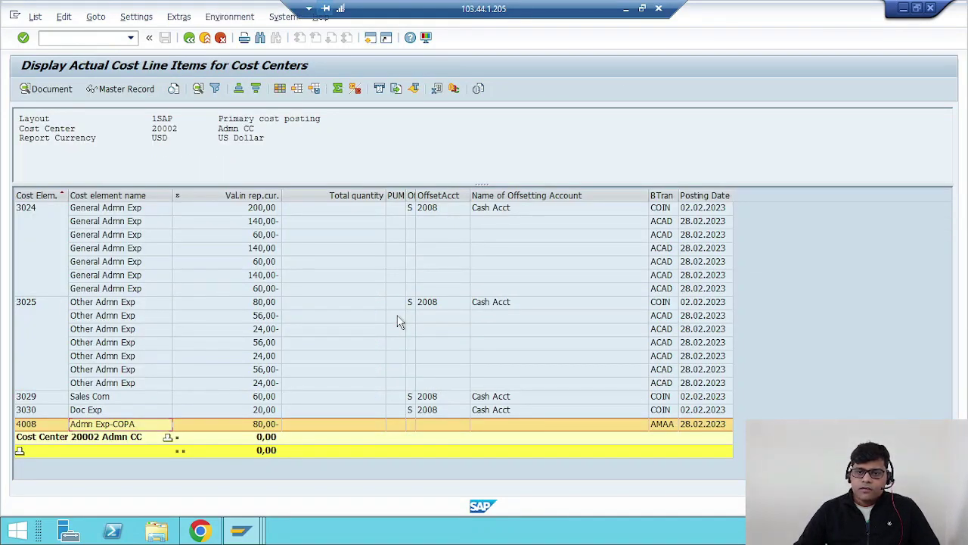
key(alt+Tab)
key(alt+Tab)
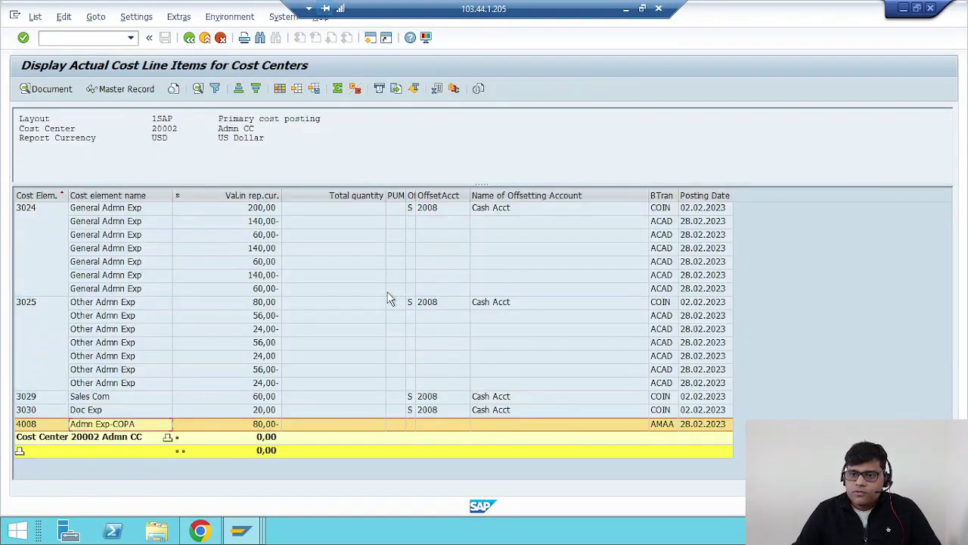
key(alt+Tab)
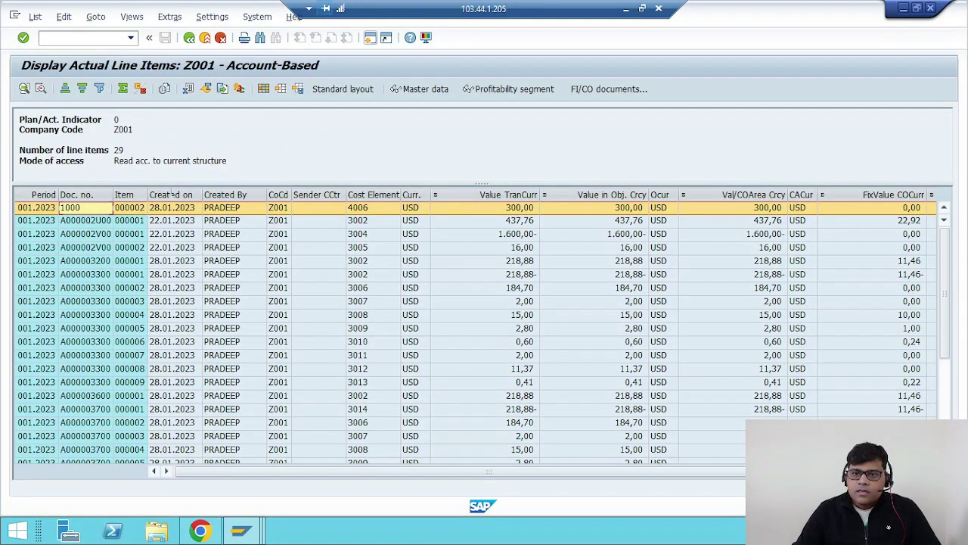
Step: Find and select the line with sender cost center 20002 and cost element 4008 in the account-based line items for Z001
scroll(186, 302, down, 1)
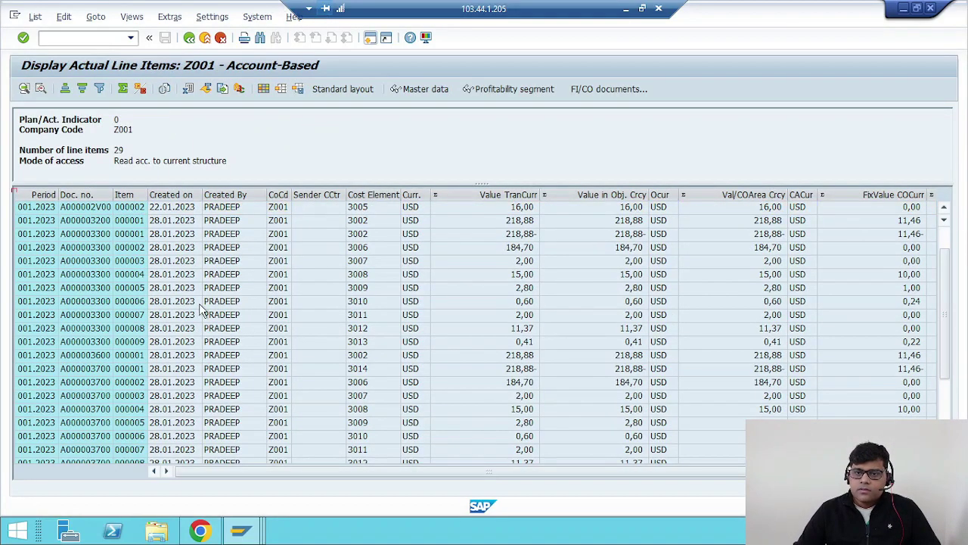
scroll(189, 307, up, 1)
scroll(200, 310, down, 4)
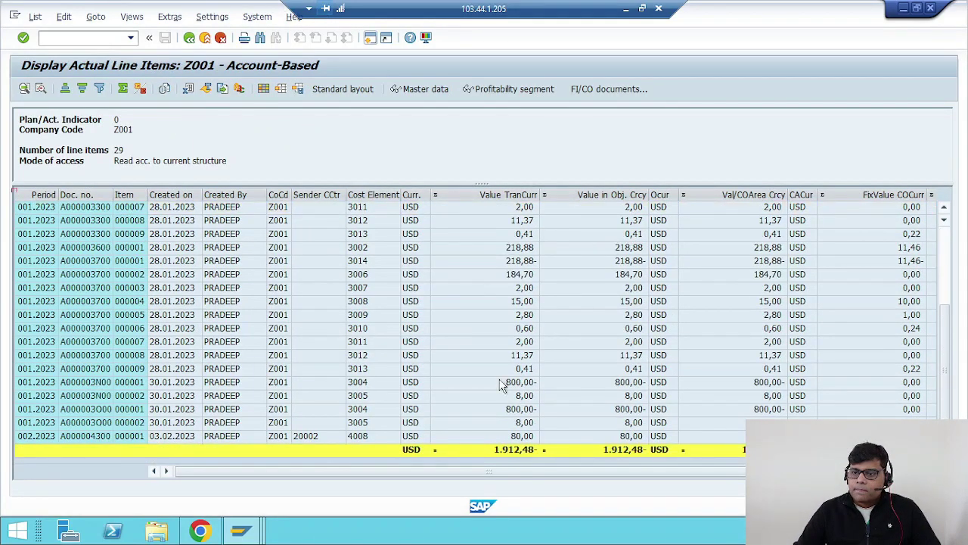
click(225, 438)
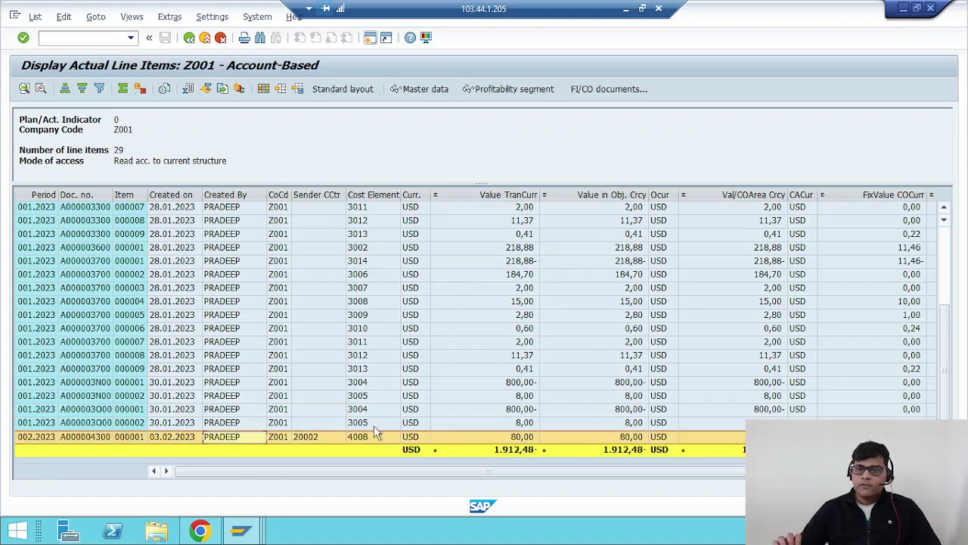
double_click(355, 448)
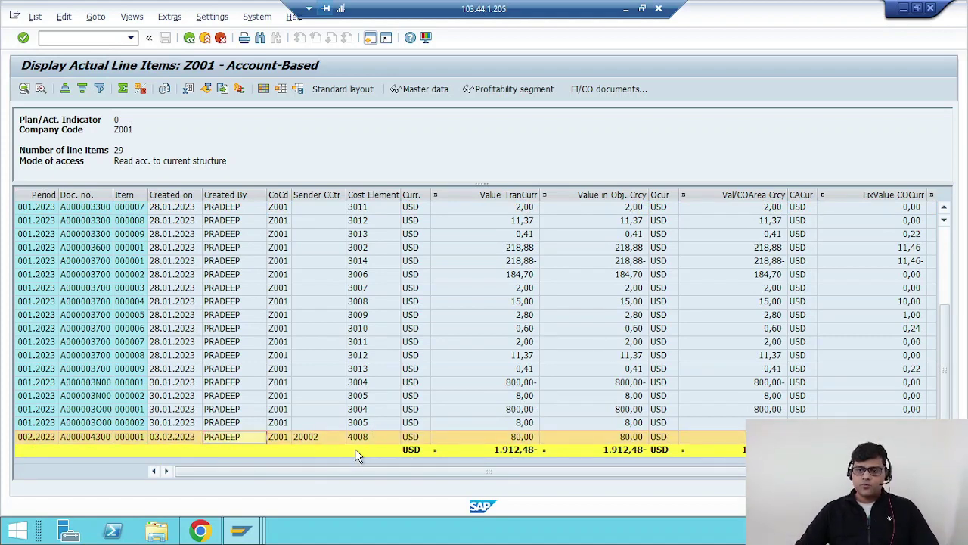
key(F3)
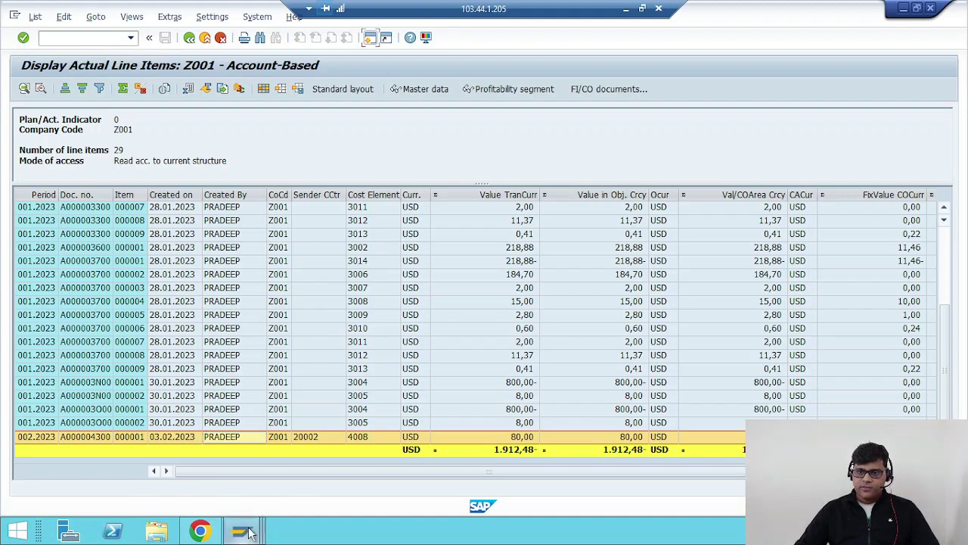
Step: Switch to the assessment cycle session, start the CO-PA display of actual assessment cycles, and look up the available cycles
mouse_move(241, 530)
click(630, 469)
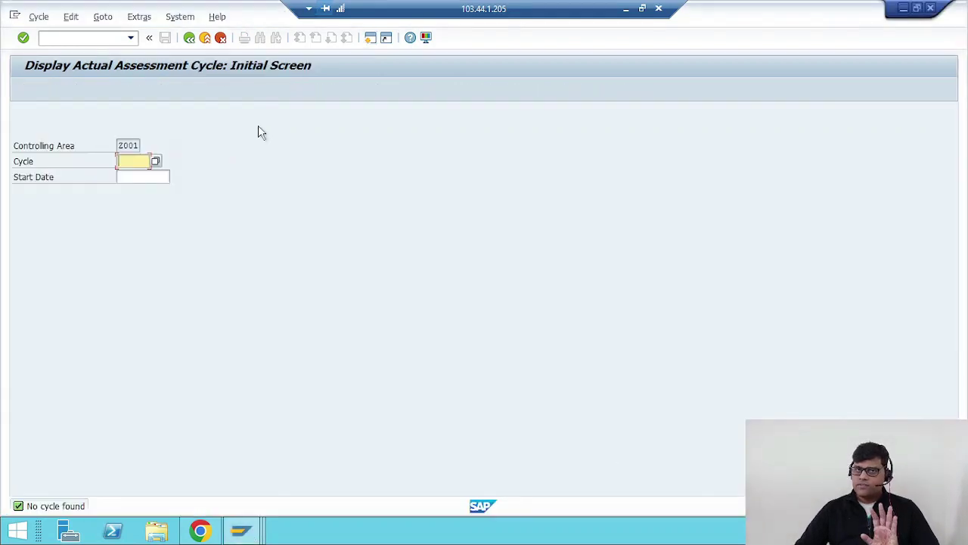
click(85, 38)
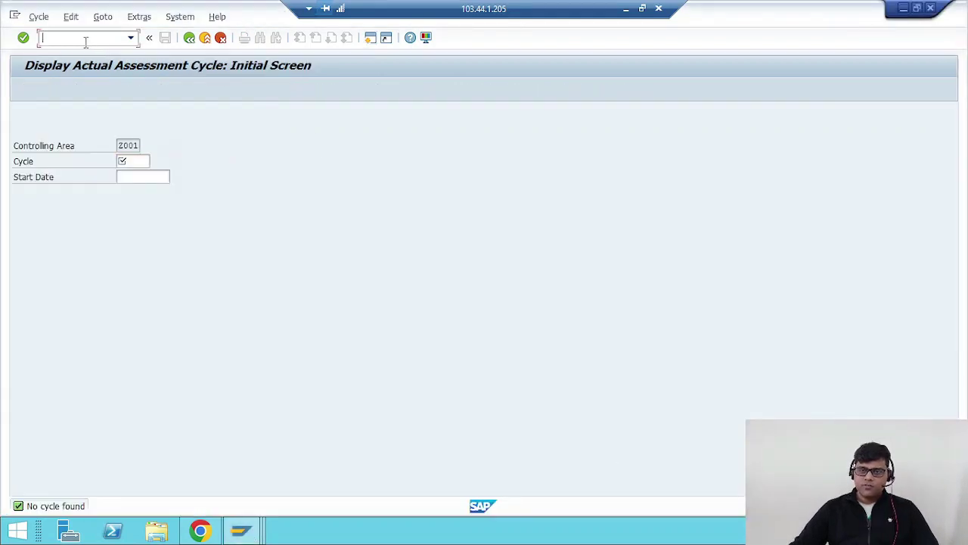
text(/NKE)
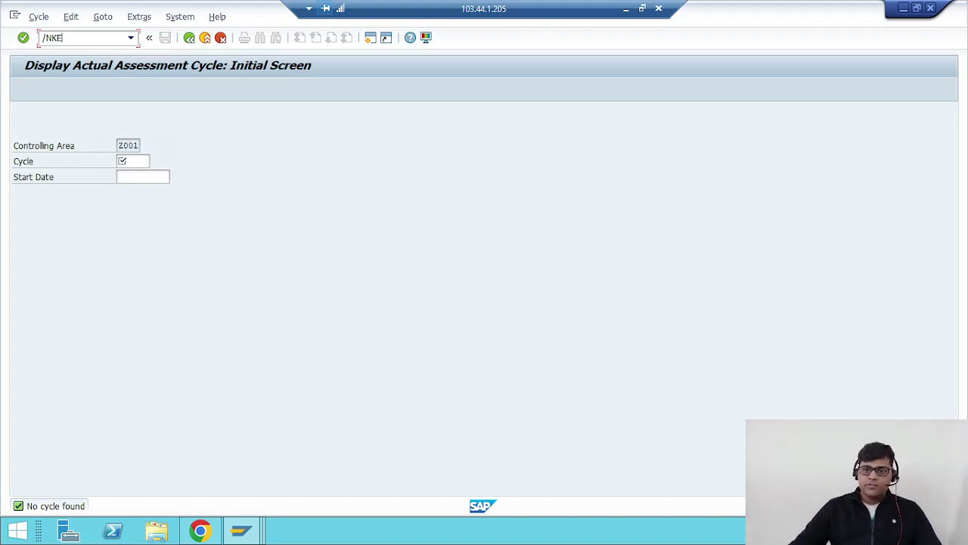
text(U)
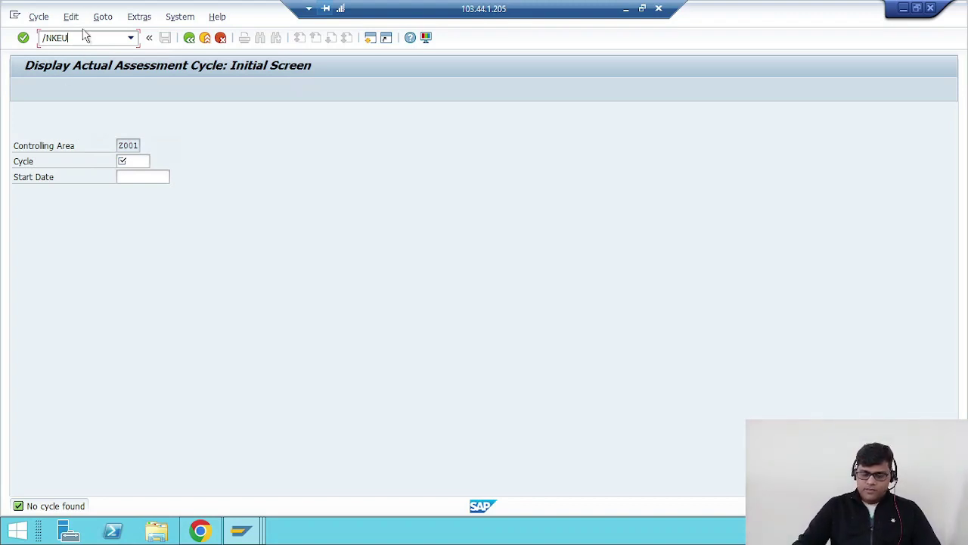
text(5)
key(Return)
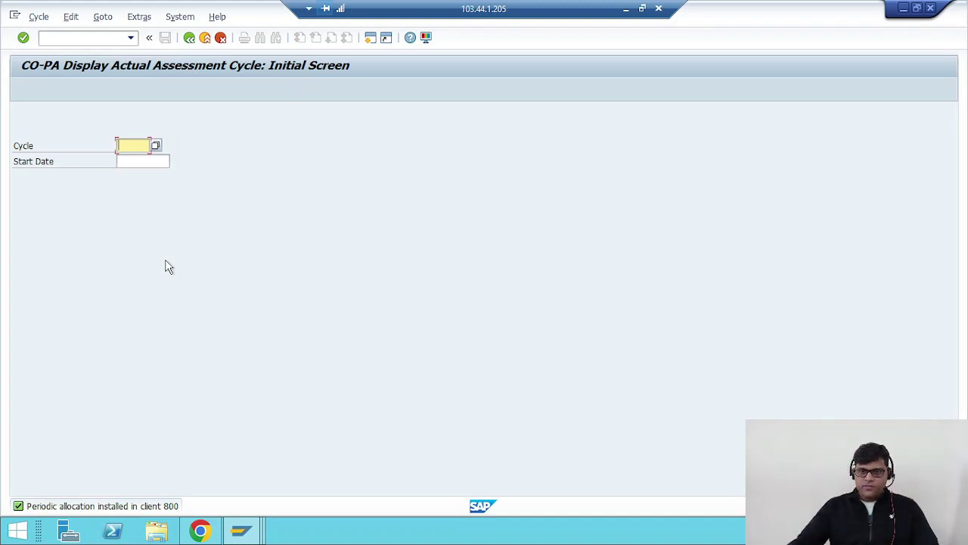
click(155, 144)
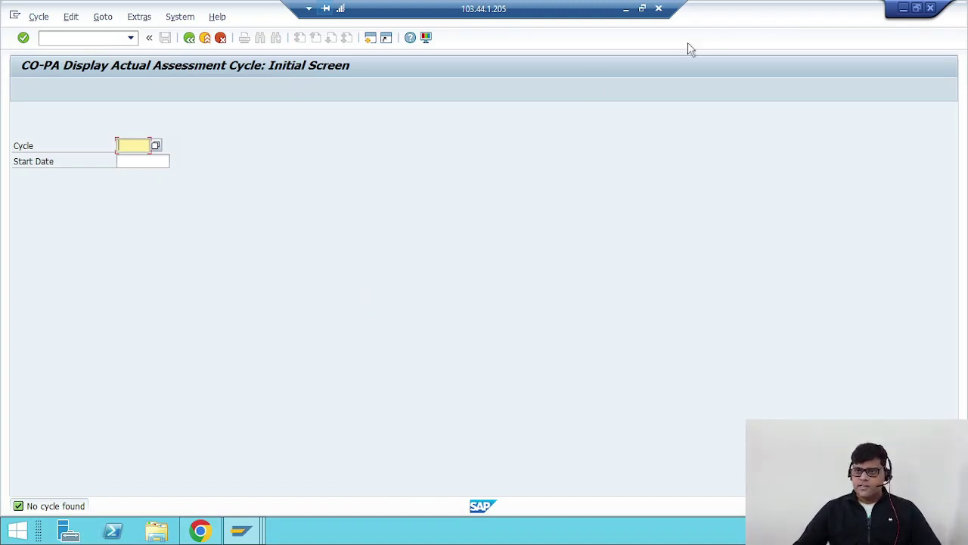
Step: Compare the account-based actual line items for Z001 with the line item report for cost center 20002 Admn CC
click(241, 529)
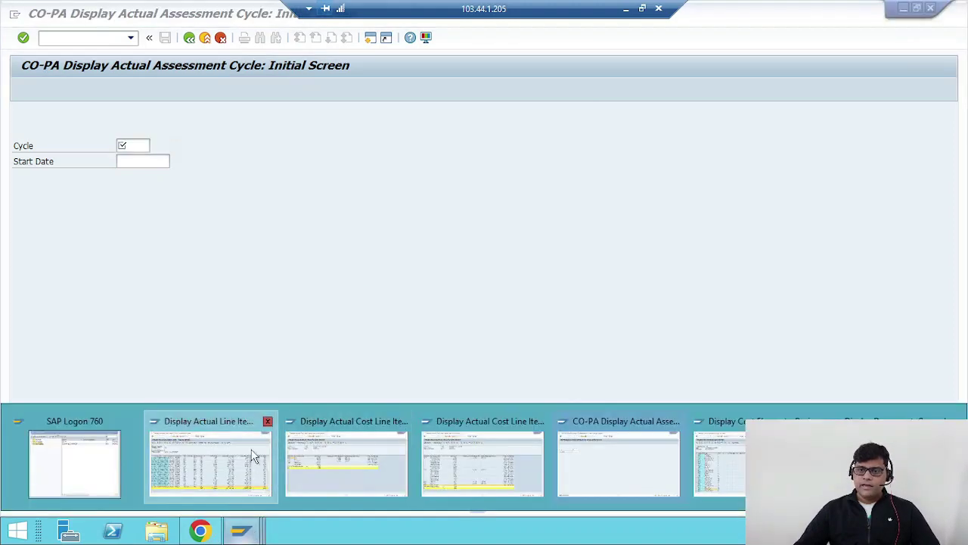
click(255, 456)
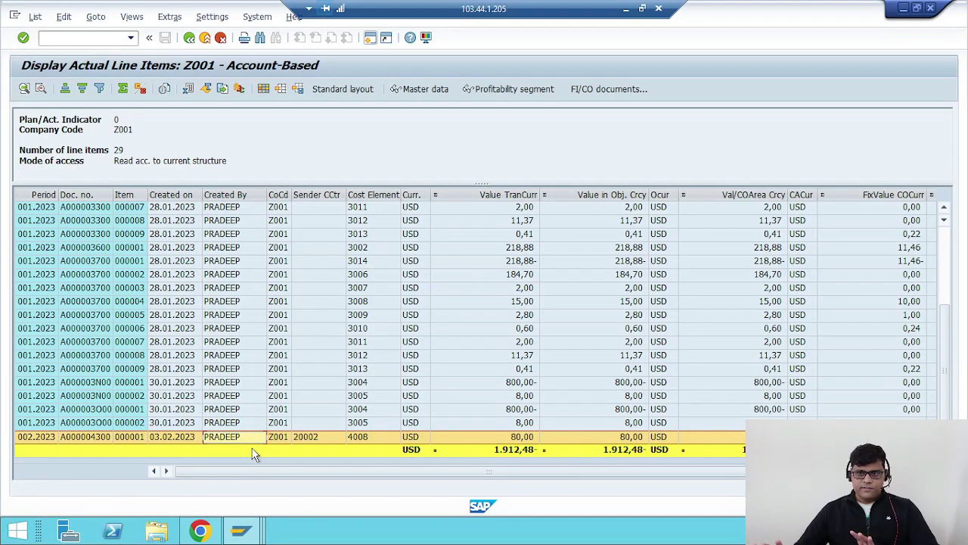
click(242, 531)
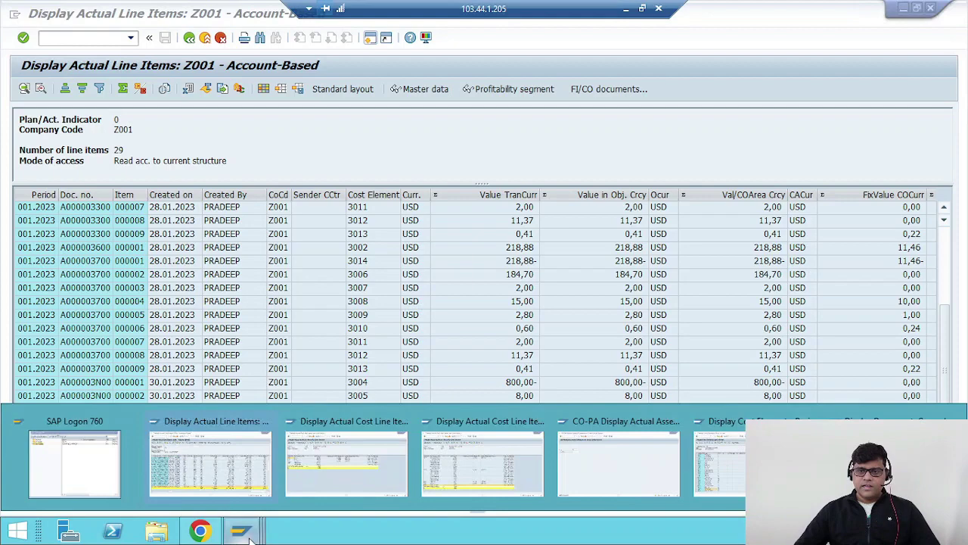
click(490, 458)
click(239, 530)
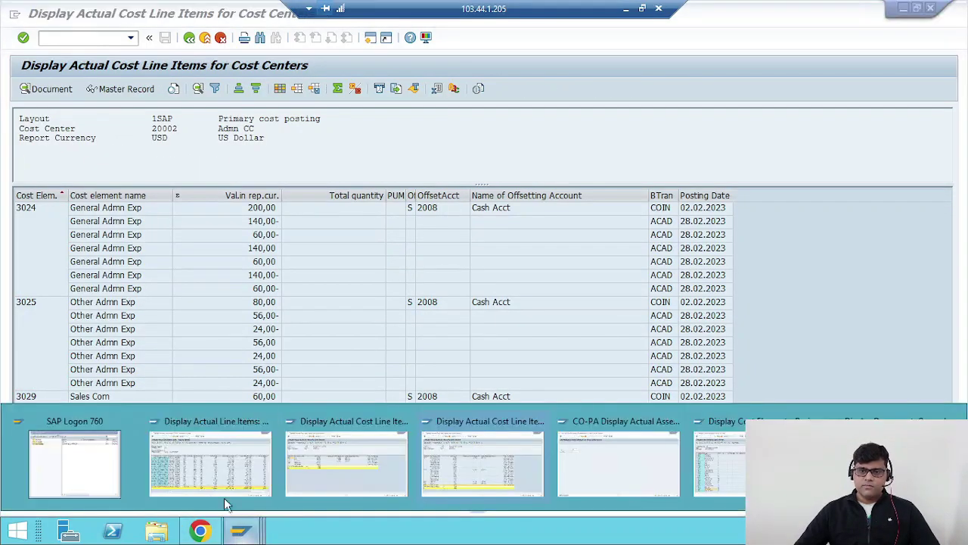
click(224, 493)
Step: Review the actual cost line items of cost center 20003 Canteen and those of cost center 20002 Admn CC
click(242, 531)
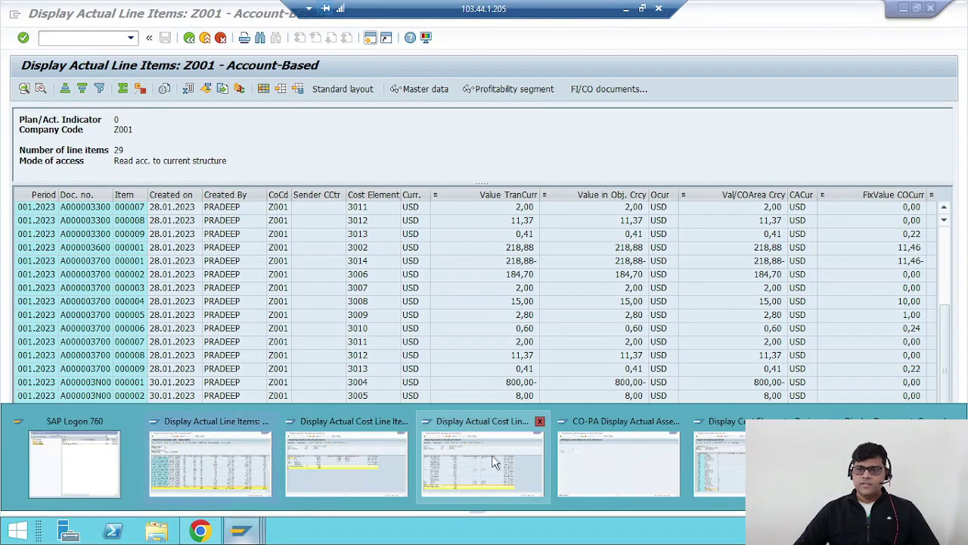
click(347, 461)
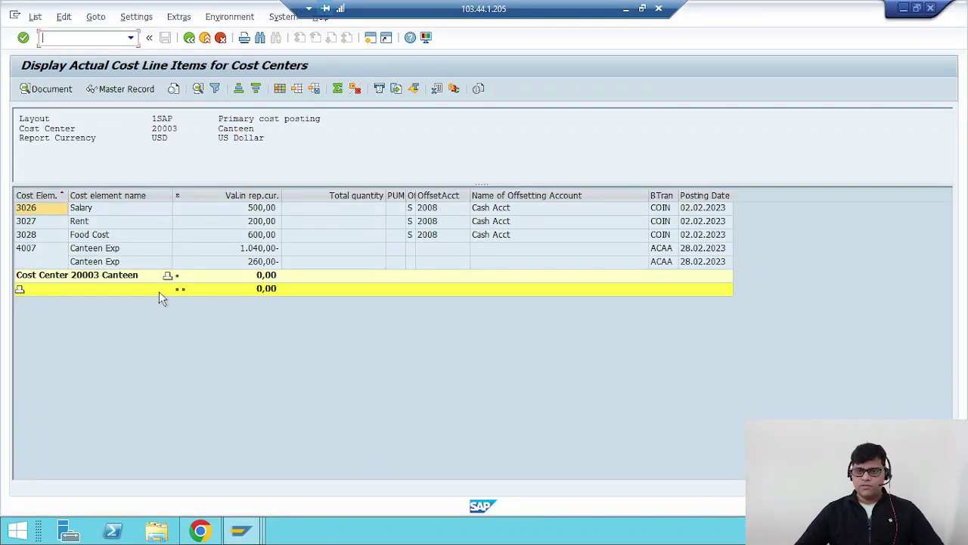
click(242, 531)
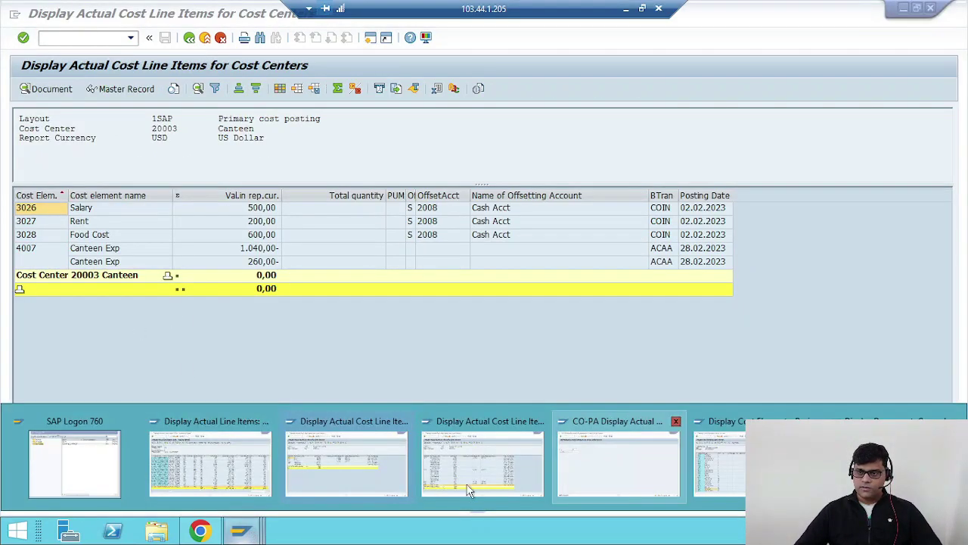
click(484, 457)
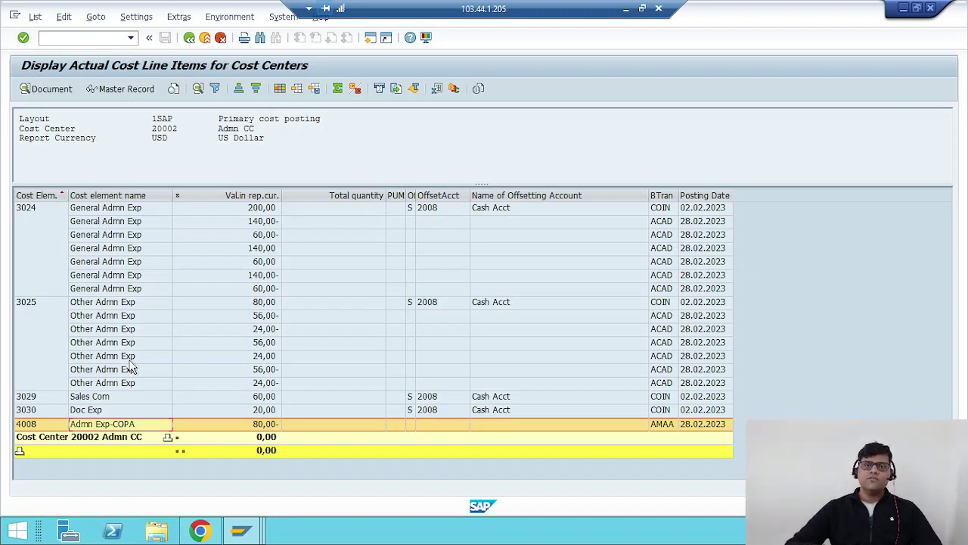
Step: Switch to the Universal allocation presentation in PowerPoint and review the slides on why it is needed and analysts' allocation questions
click(626, 9)
click(431, 531)
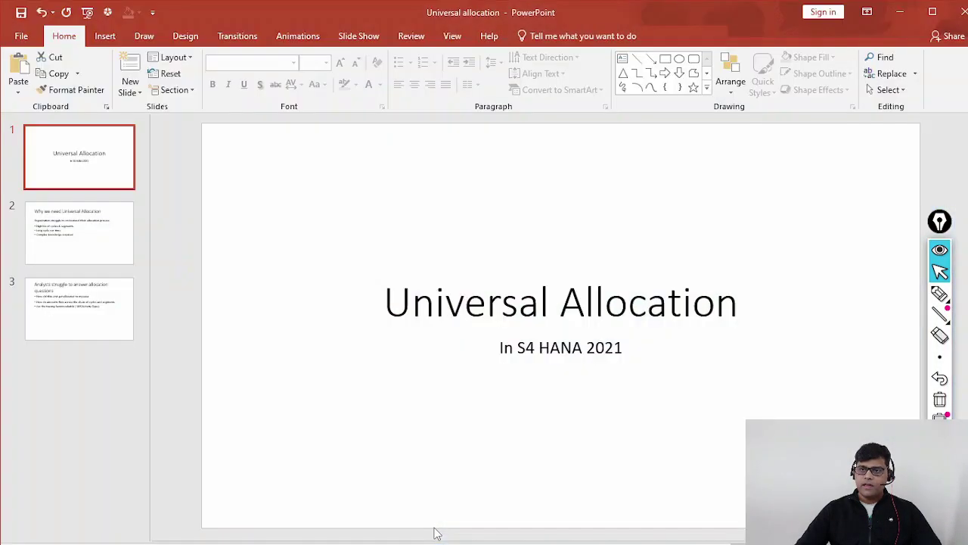
click(82, 238)
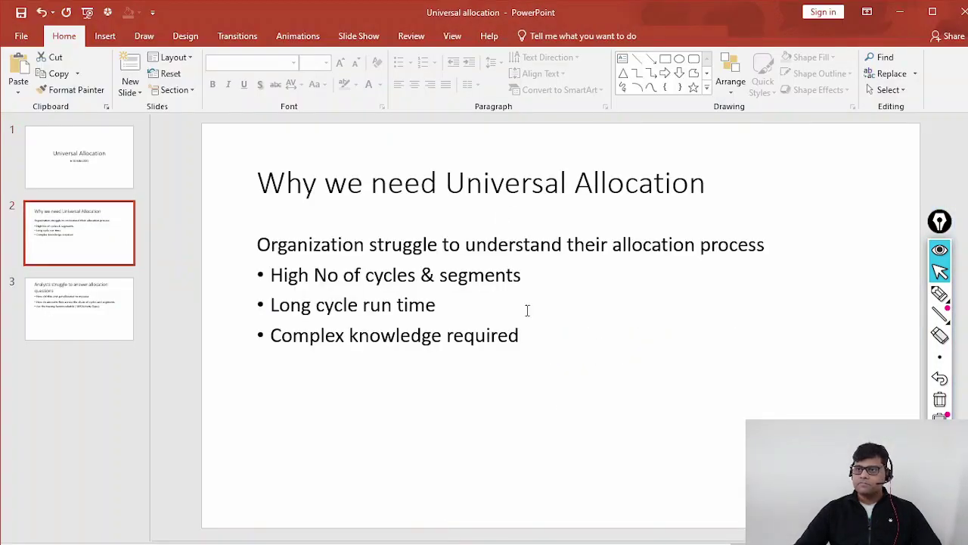
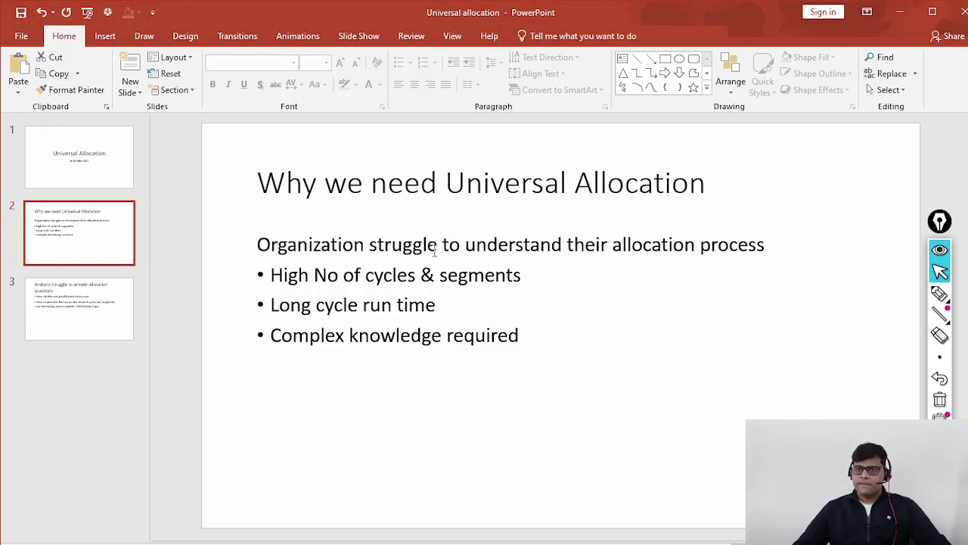
scroll(435, 252, down, 1)
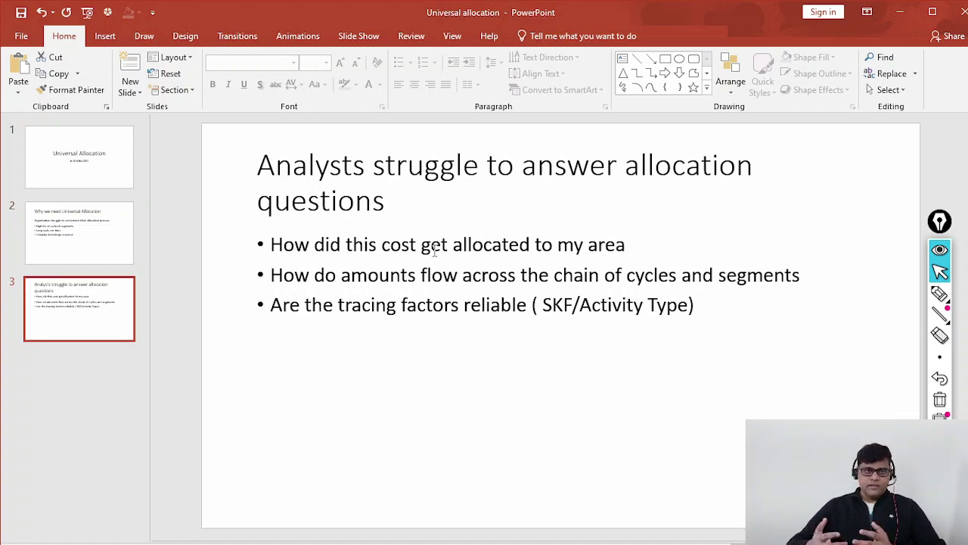
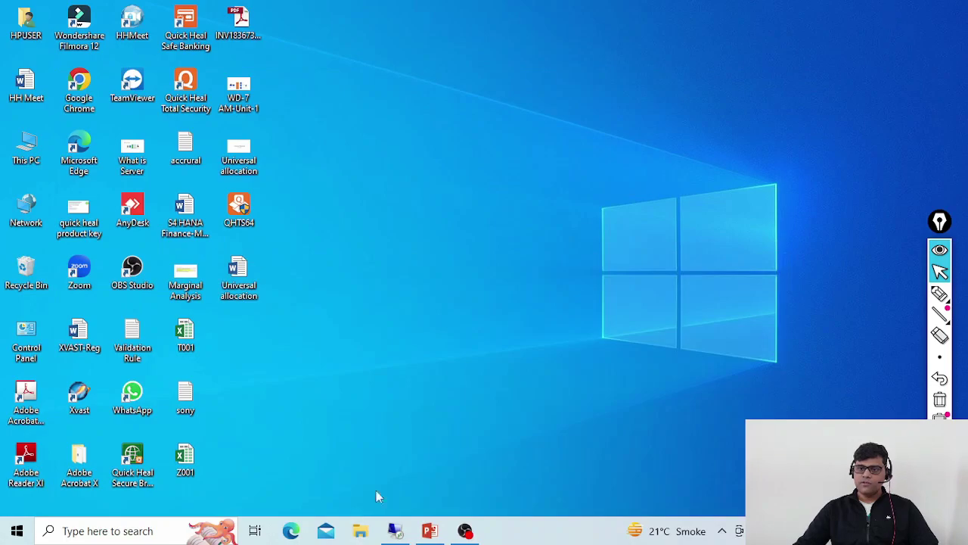
Step: Return to the SAP remote session and review the Z001 cost element list and the line items of cost center 20003 Canteen
click(395, 530)
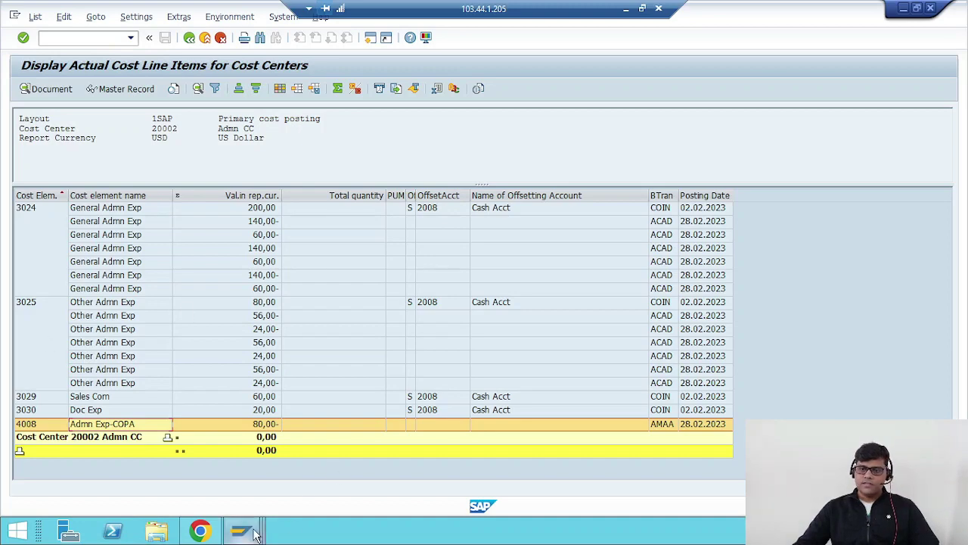
mouse_move(242, 531)
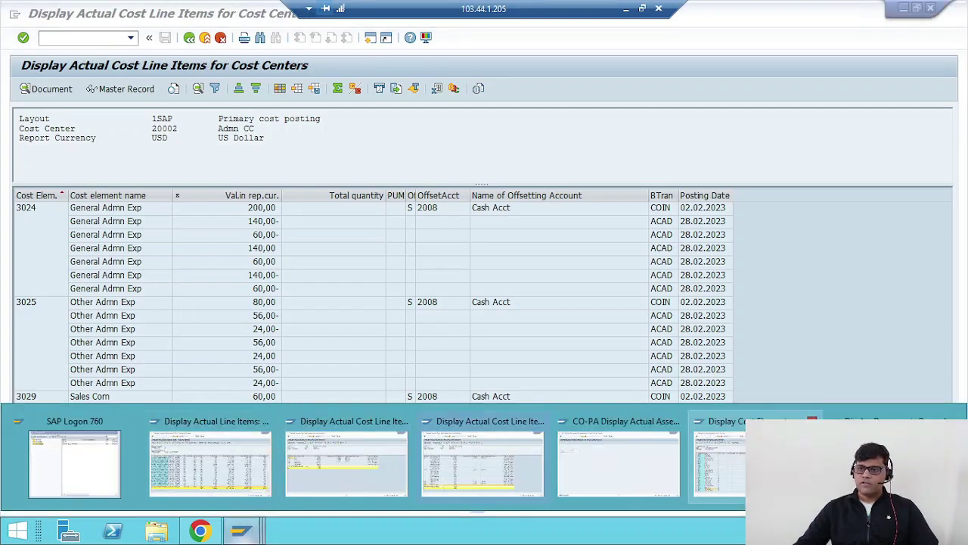
click(719, 466)
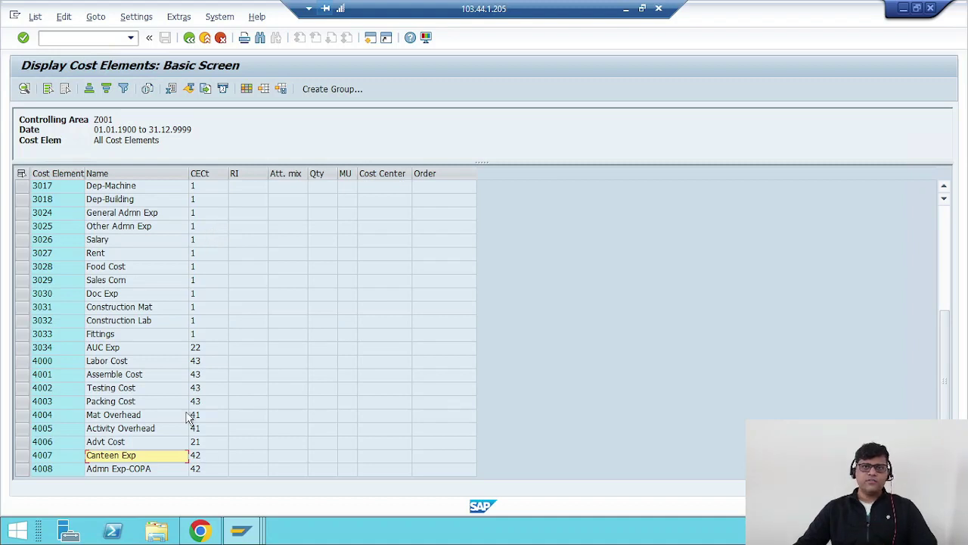
mouse_move(246, 535)
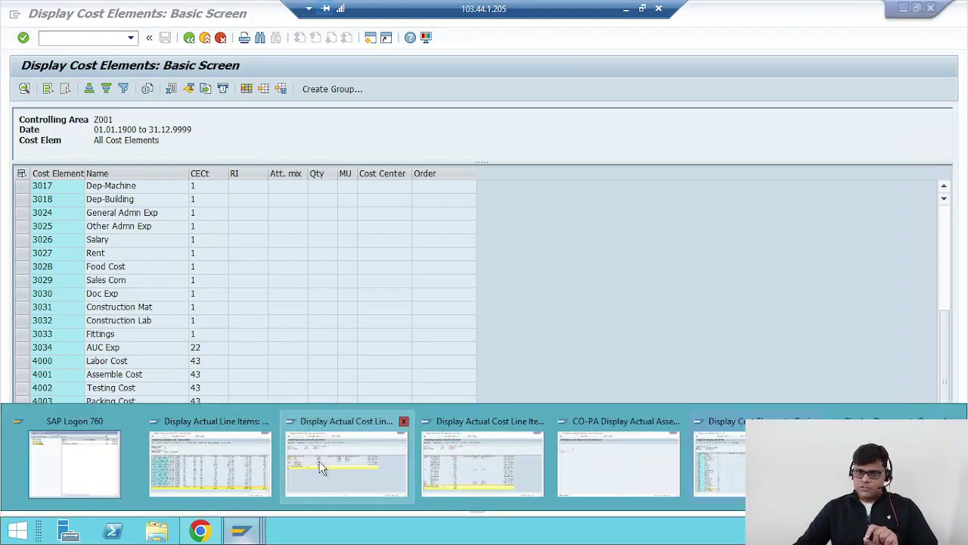
mouse_move(321, 467)
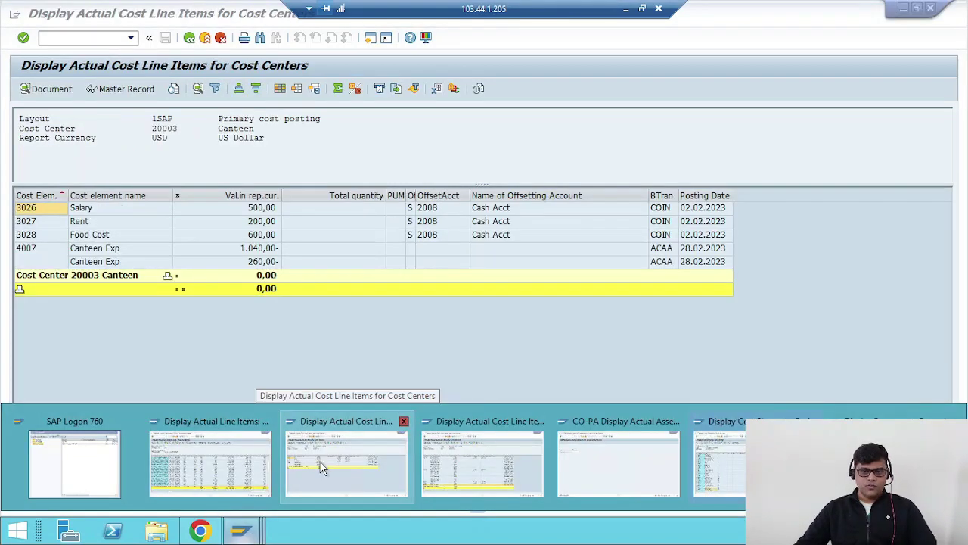
click(344, 423)
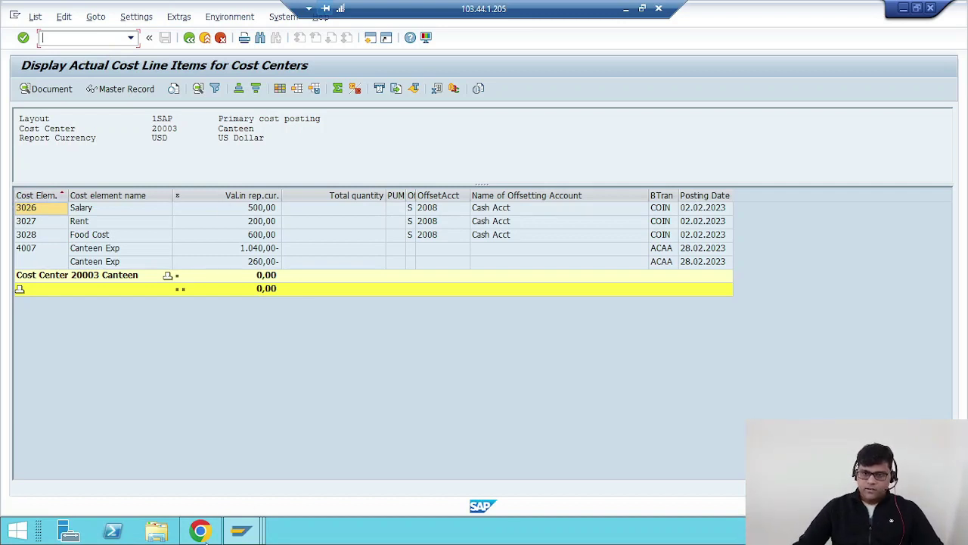
Step: Switch to the SAP launchpad in Chrome, find Manage Allocations by searching for *MANAGE ALLOCATION, and list its allocation cycles without additional filters
click(200, 529)
click(902, 68)
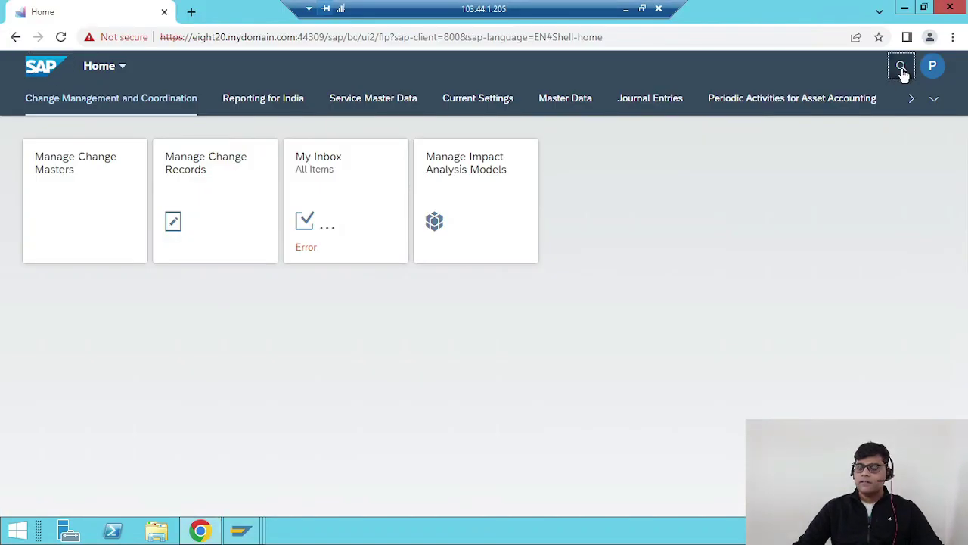
text(*MANAGE ALLOCATION)
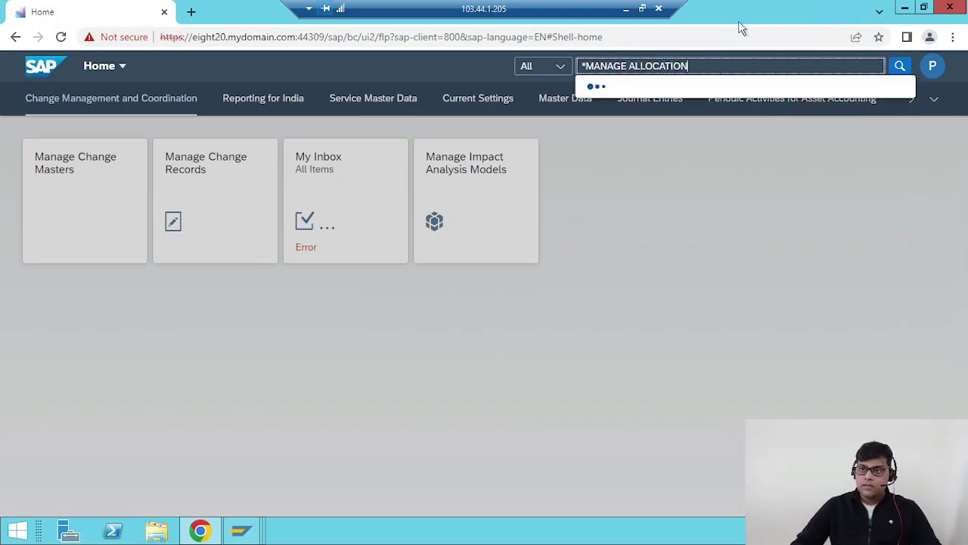
click(901, 66)
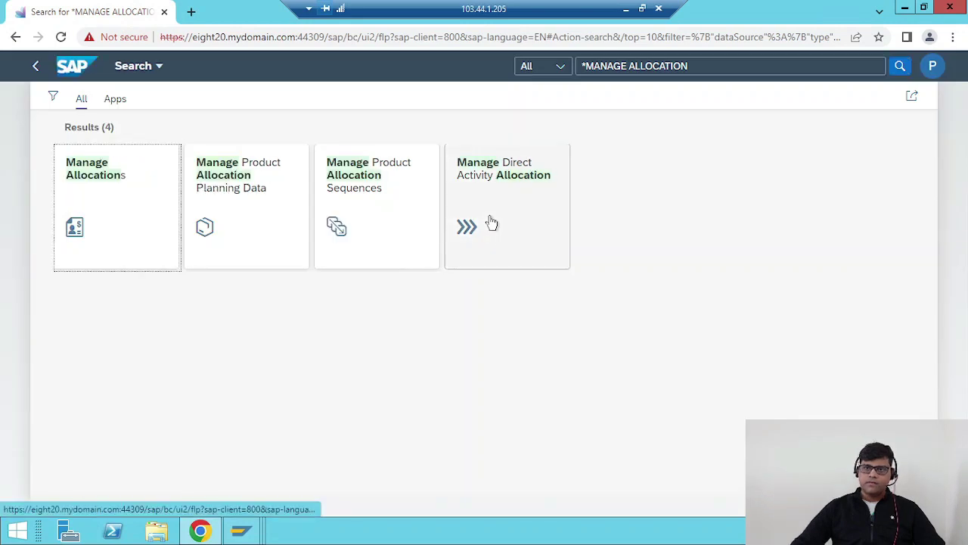
click(100, 167)
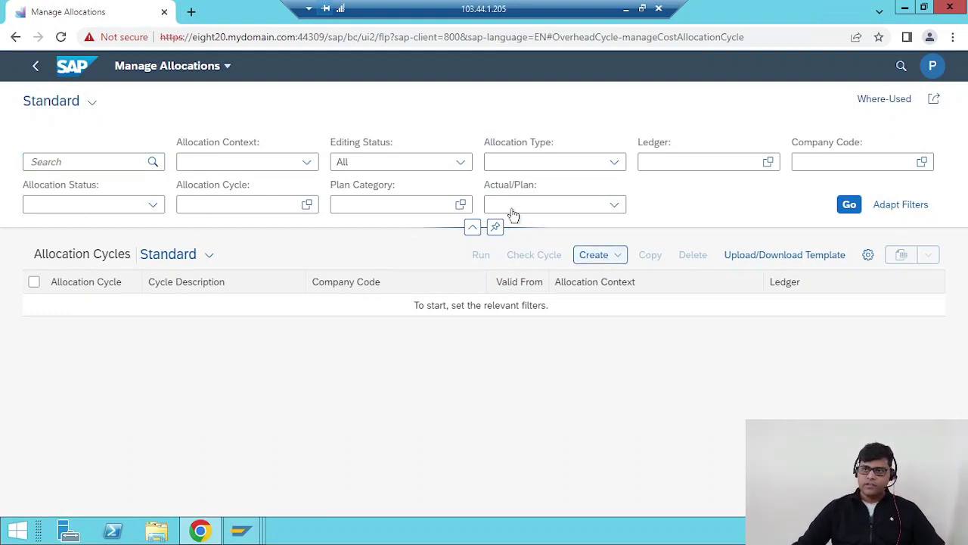
click(851, 207)
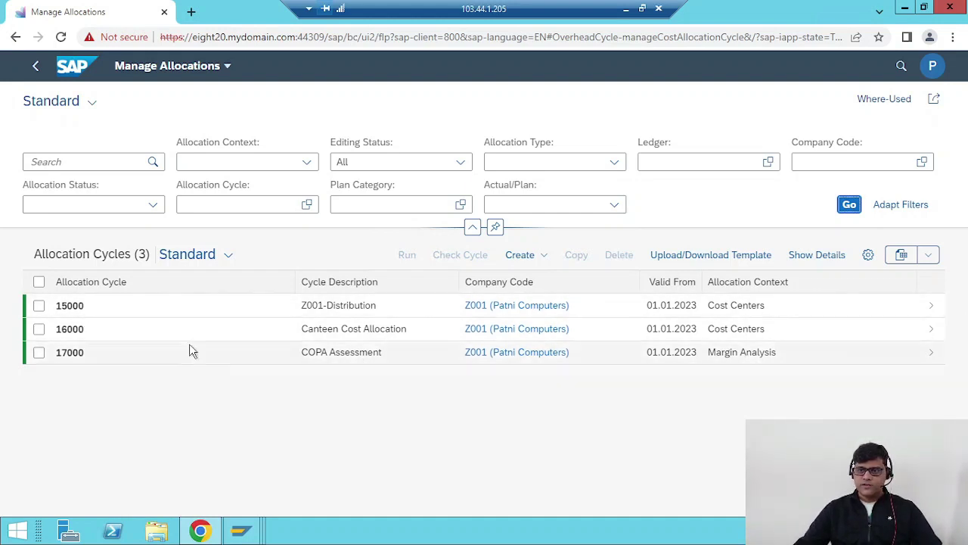
Step: Open allocation cycle 17000 COPA Assessment, review the rules of its segment Seg-1, and return to the cycle list
click(73, 359)
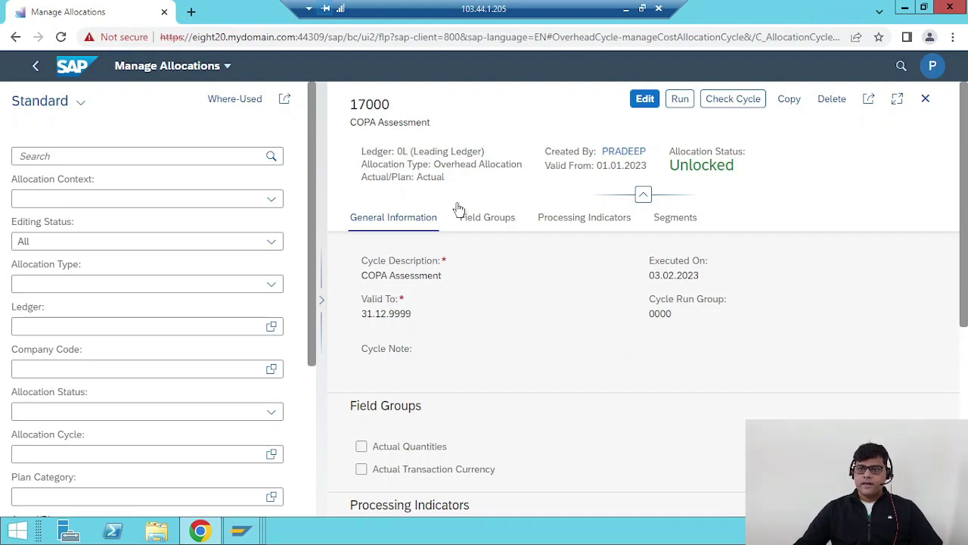
click(677, 225)
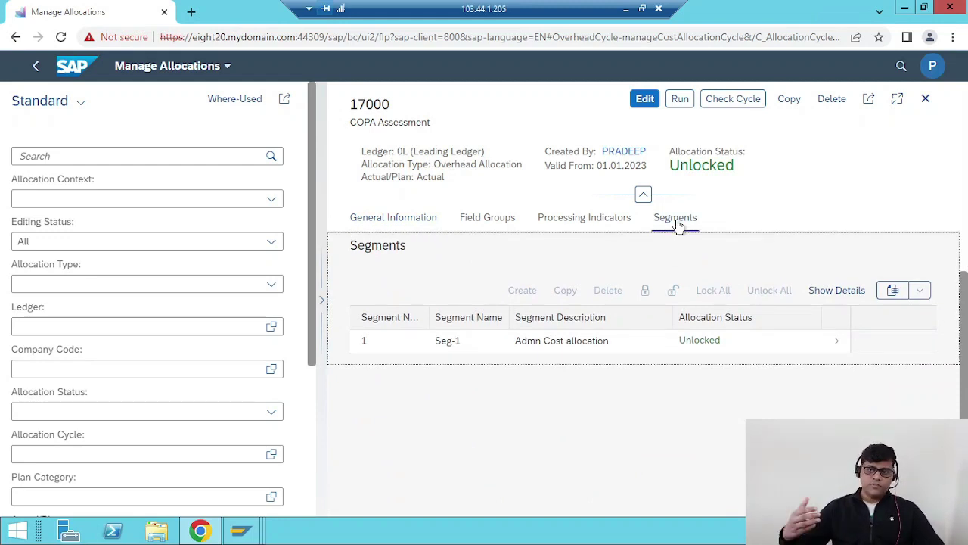
click(533, 341)
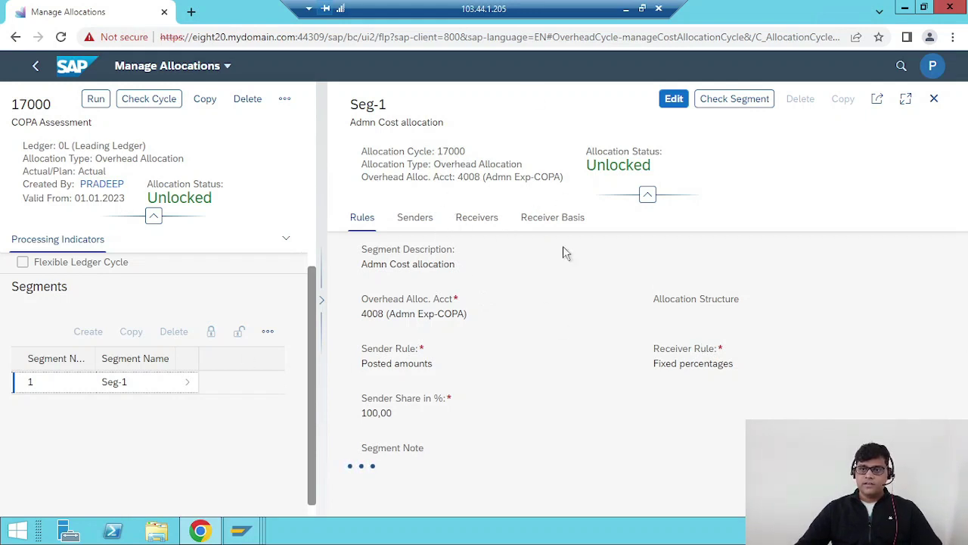
click(35, 65)
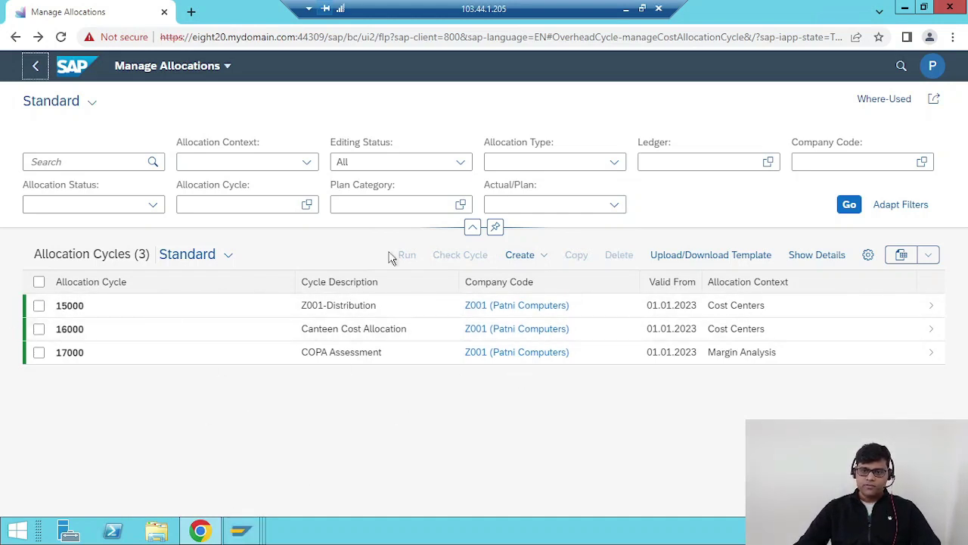
Step: Switch to the SAP GUI to check the actual cost line items of cost center 20003 Canteen, then return to Manage Allocations in Chrome
click(240, 530)
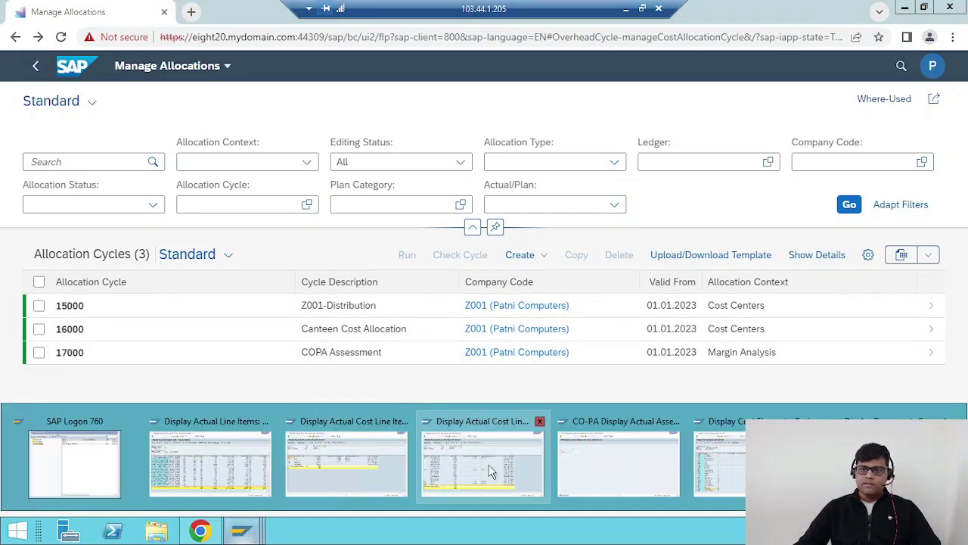
click(346, 460)
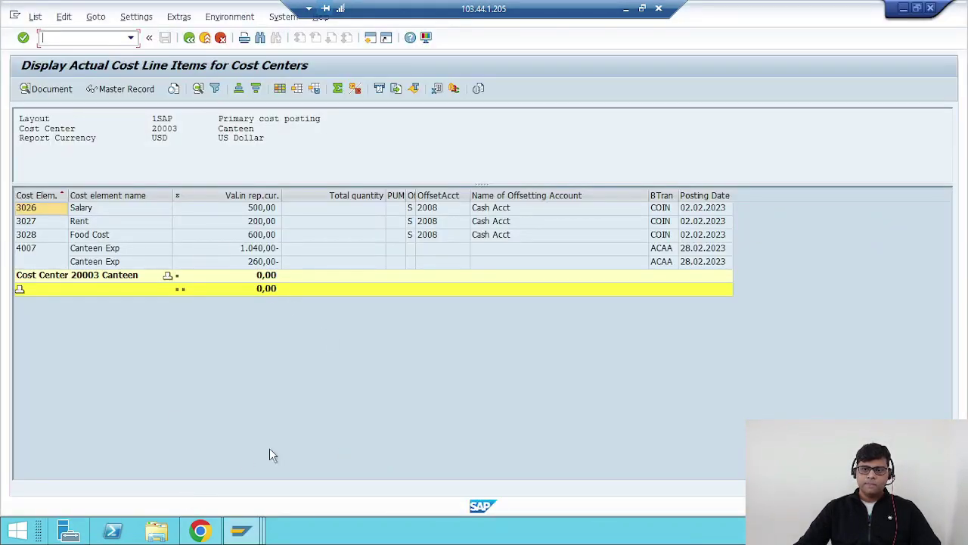
click(240, 530)
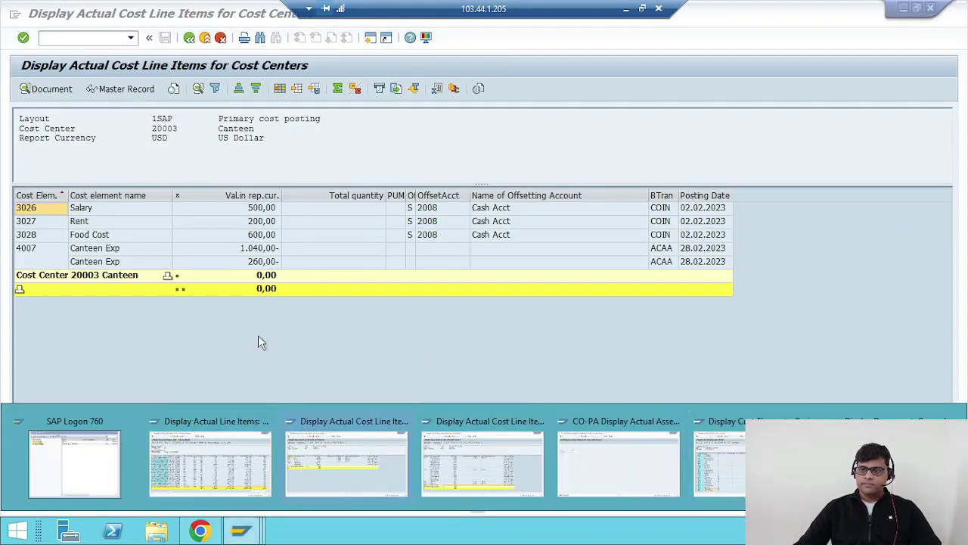
click(200, 530)
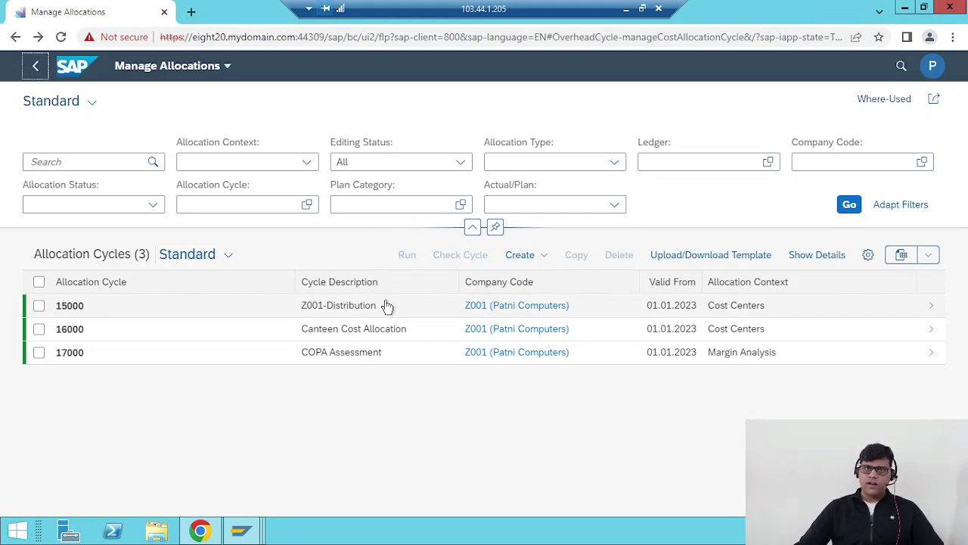
key(super)
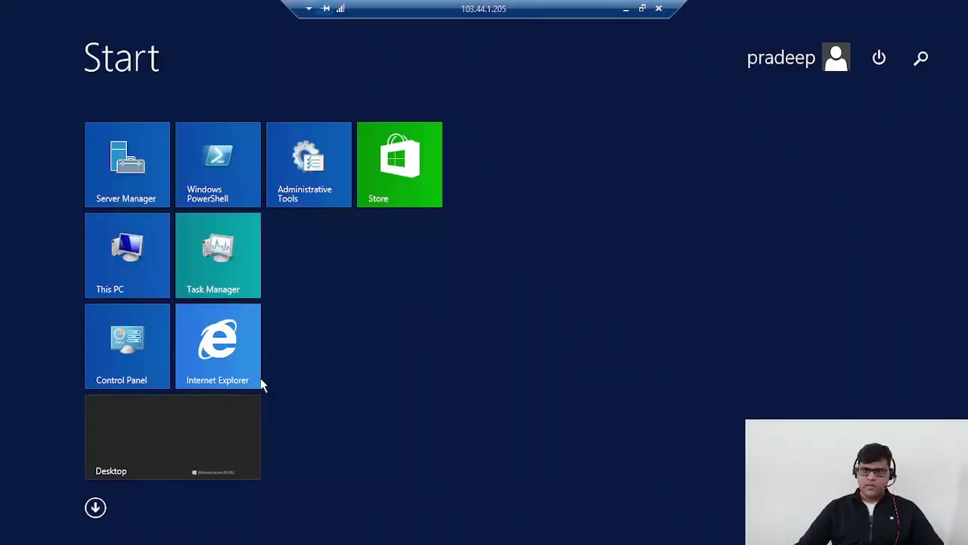
click(211, 440)
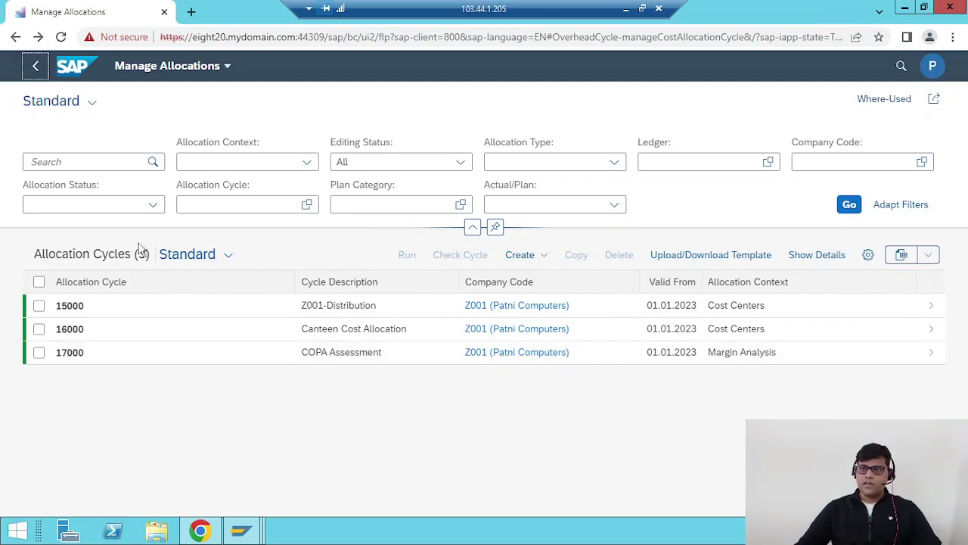
Step: Review allocation cycle 15000 Z001-Distribution and its segment, then find the Run Allocations app by searching for *RUN ALLOCATION and open it
click(363, 306)
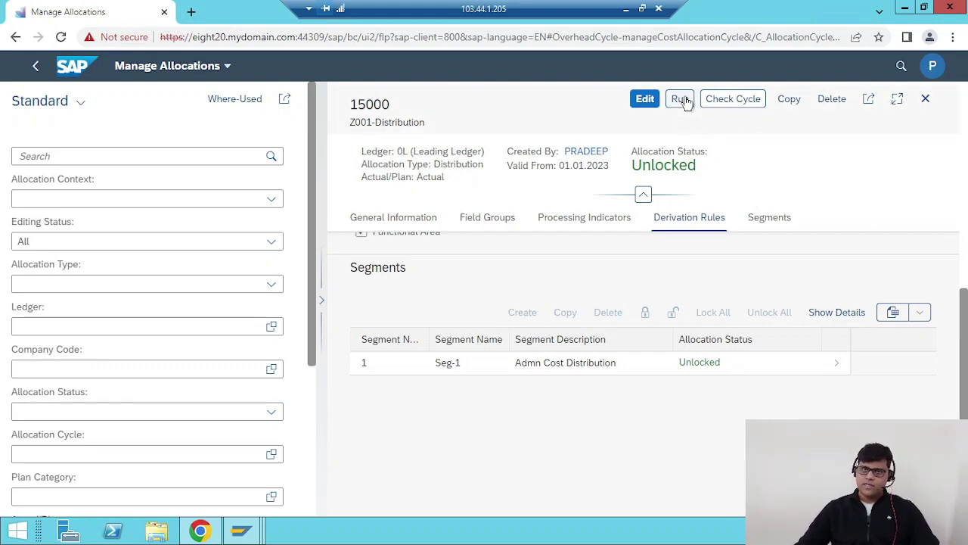
click(901, 66)
text(*)
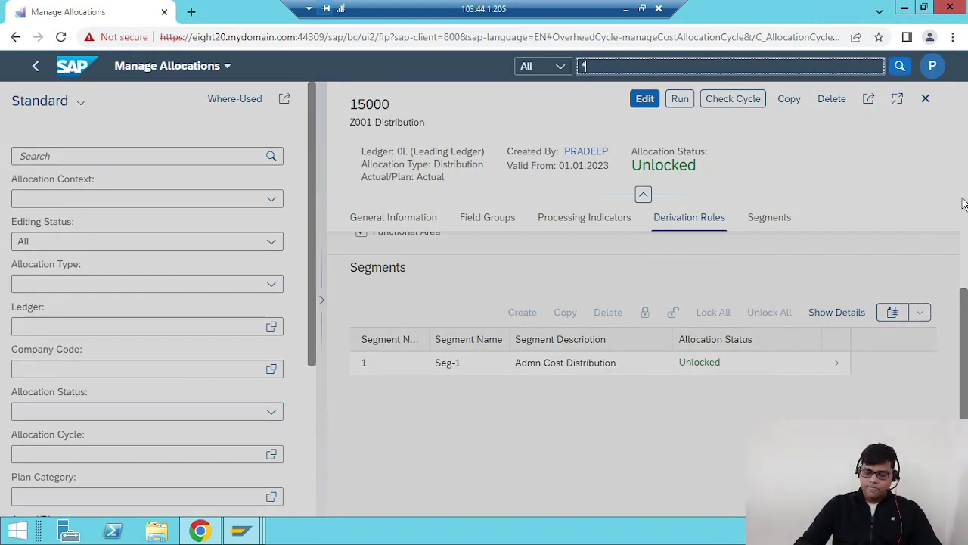
text(RUN ALLOCATION)
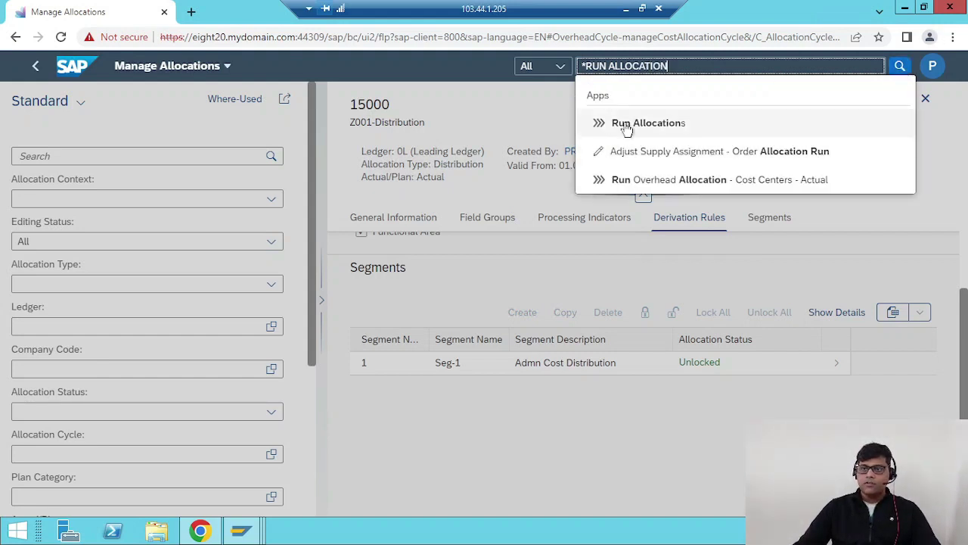
click(628, 125)
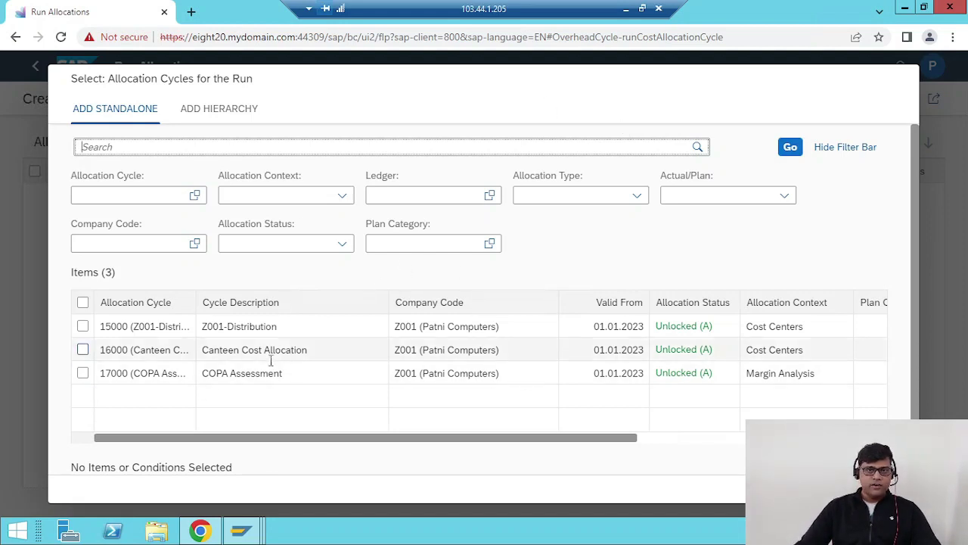
Step: Add the standalone allocation cycle 15000 Z001-Distribution to the new run
click(114, 324)
click(234, 326)
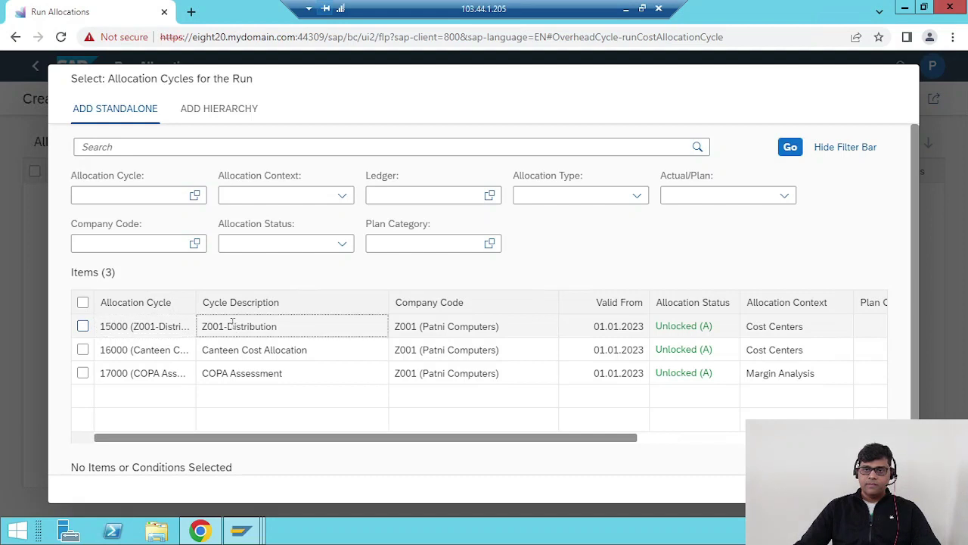
click(83, 326)
click(83, 326)
click(82, 326)
double_click(122, 326)
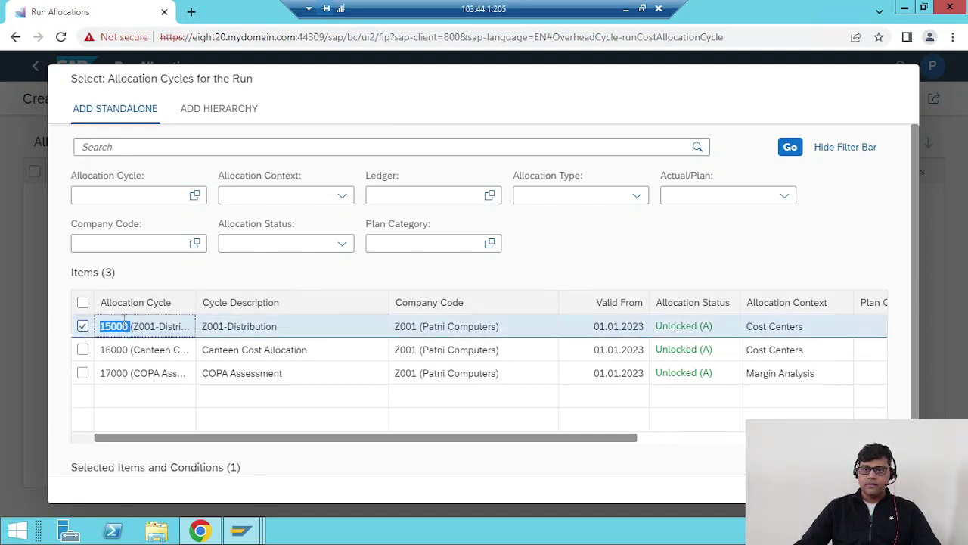
scroll(361, 357, down, 1)
scroll(361, 356, up, 1)
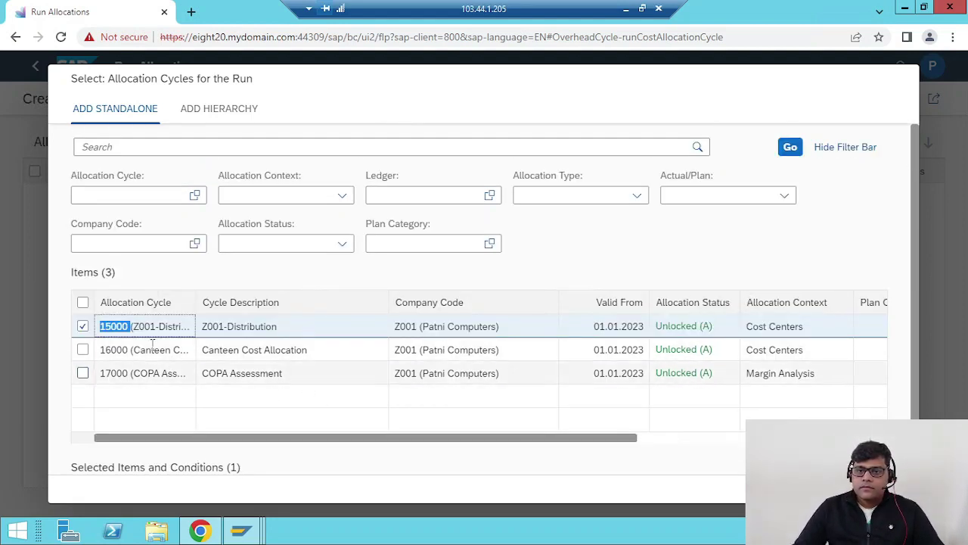
drag(143, 321, 144, 321)
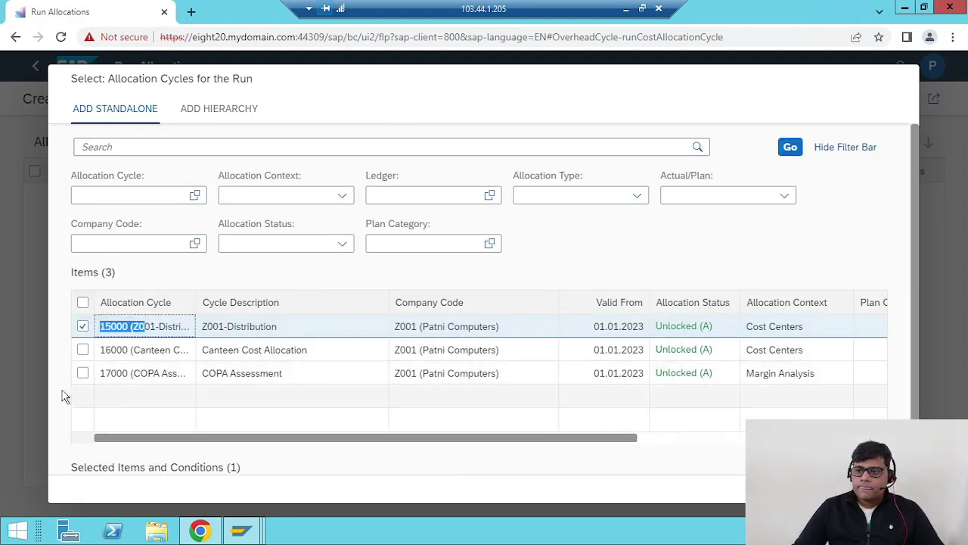
key(Return)
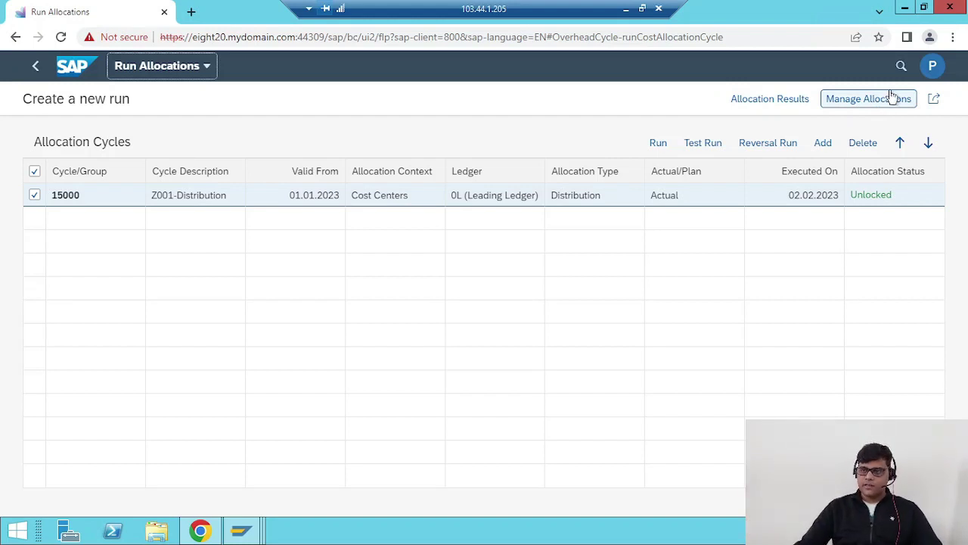
Step: Open the allocation results and list the completed runs with view type Run and allocation type Overhead Allocation
click(776, 102)
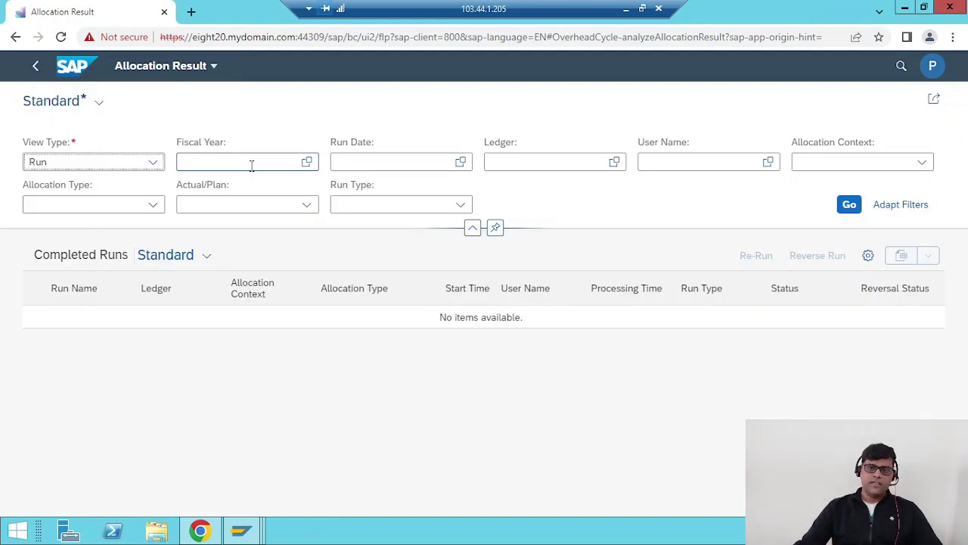
click(99, 168)
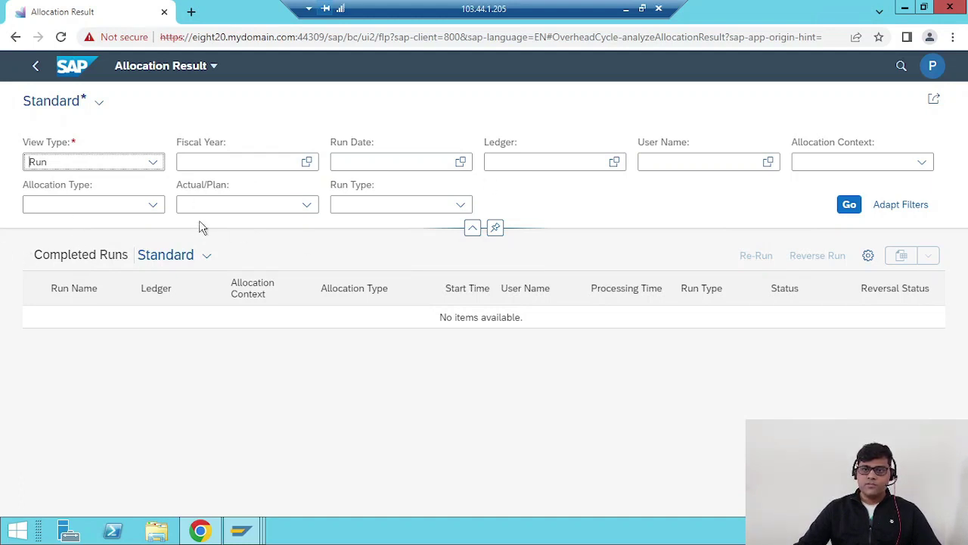
click(152, 204)
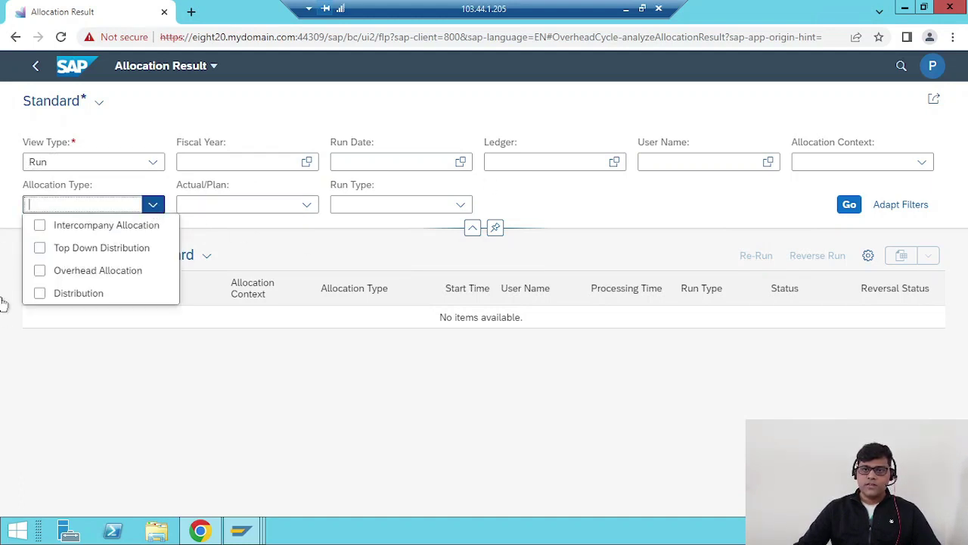
click(86, 272)
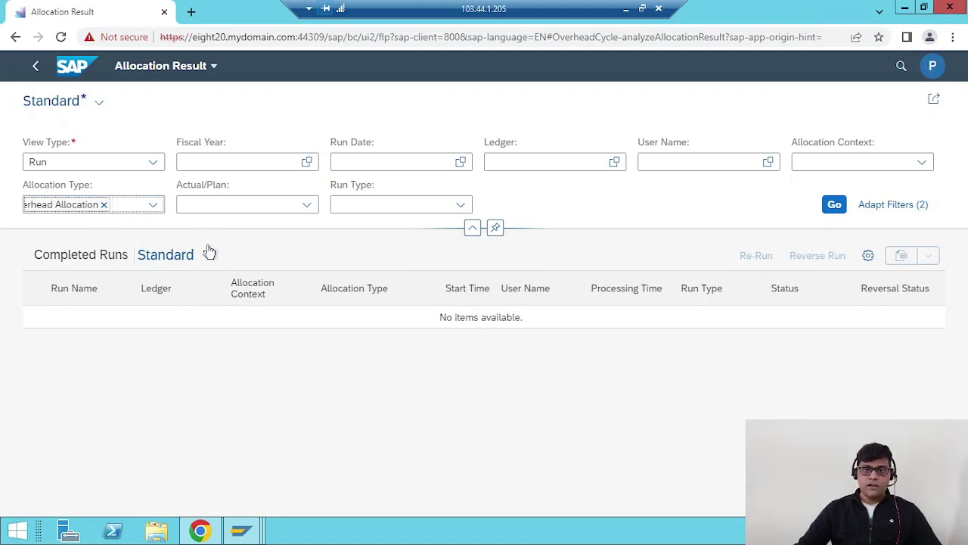
click(831, 206)
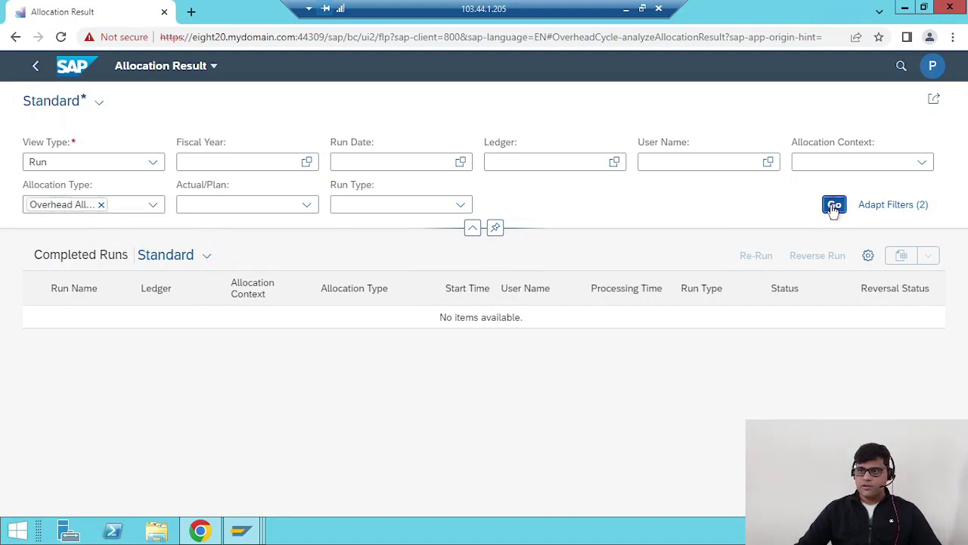